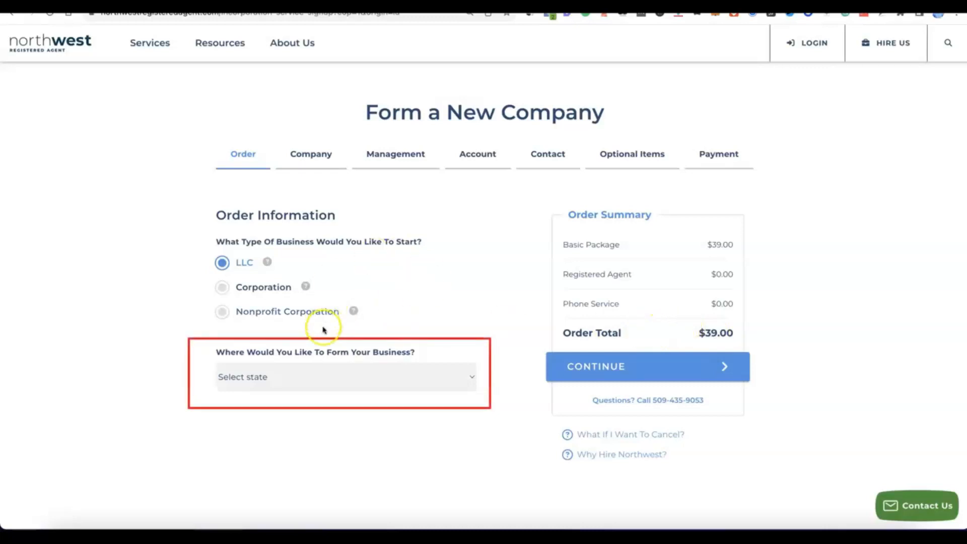
- Choose NM - New Mexico as the state for forming the LLC and continue to the company details
click(471, 376)
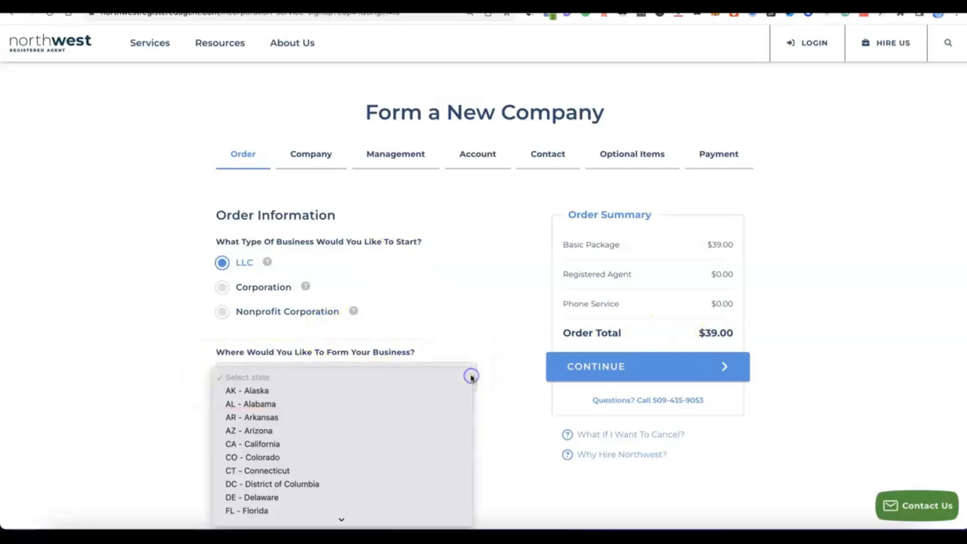
scroll(461, 377, down, 10)
scroll(345, 315, down, 3)
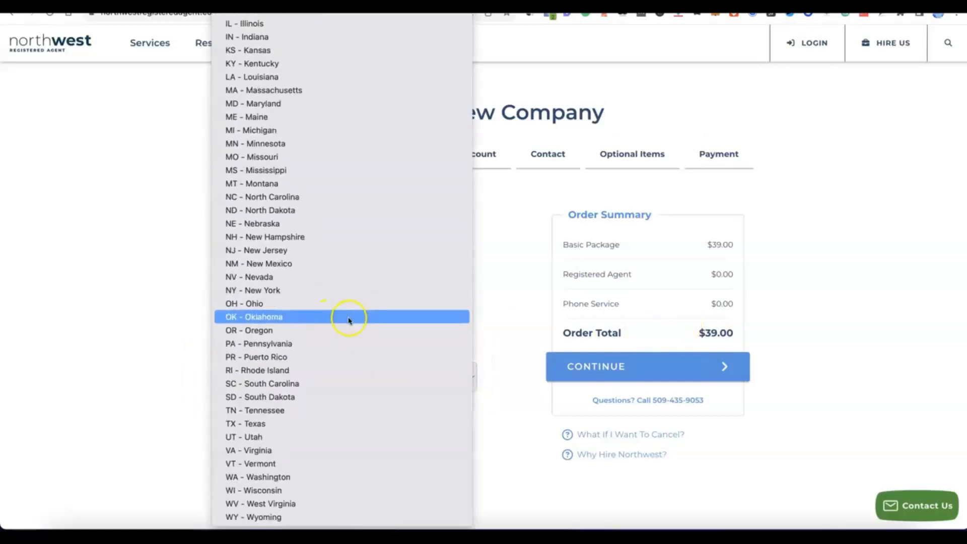
click(270, 265)
scroll(370, 401, down, 2)
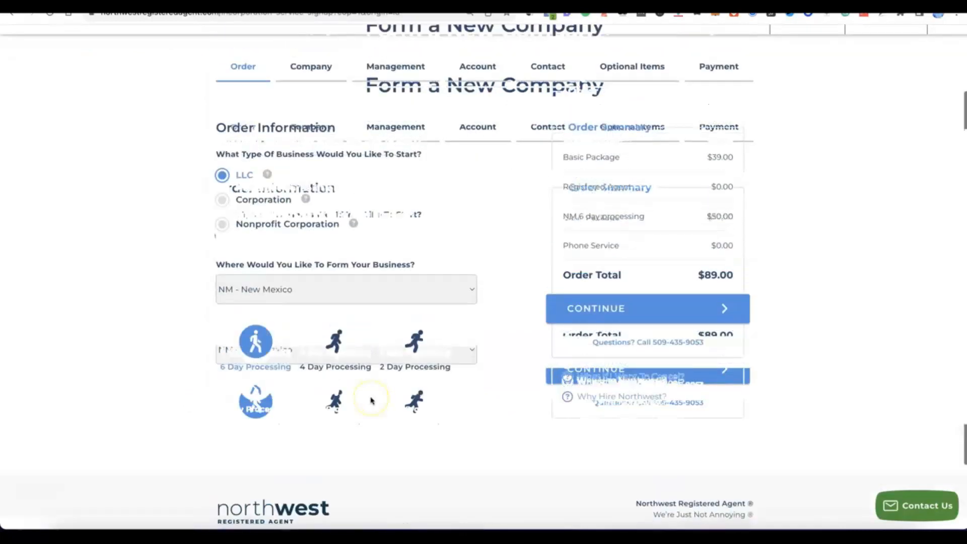
scroll(371, 400, up, 1)
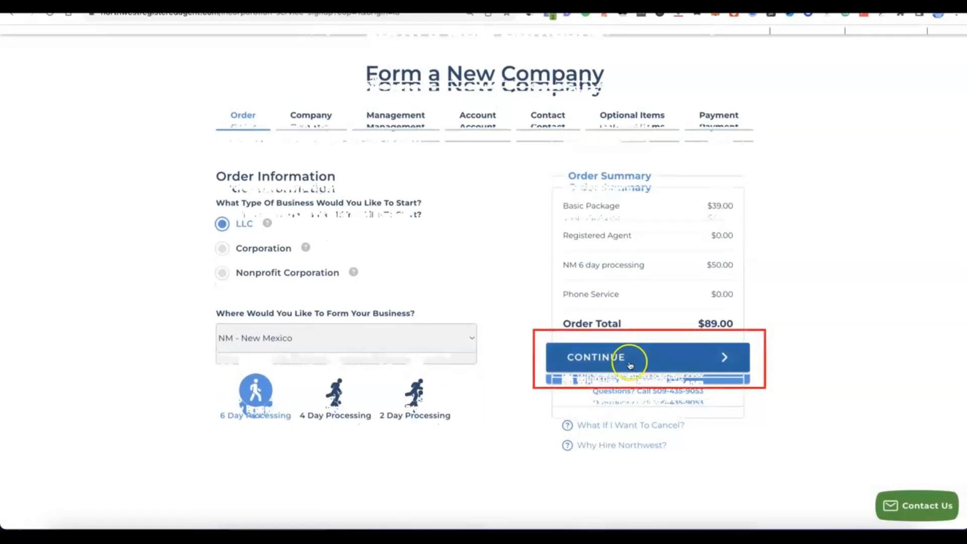
click(627, 359)
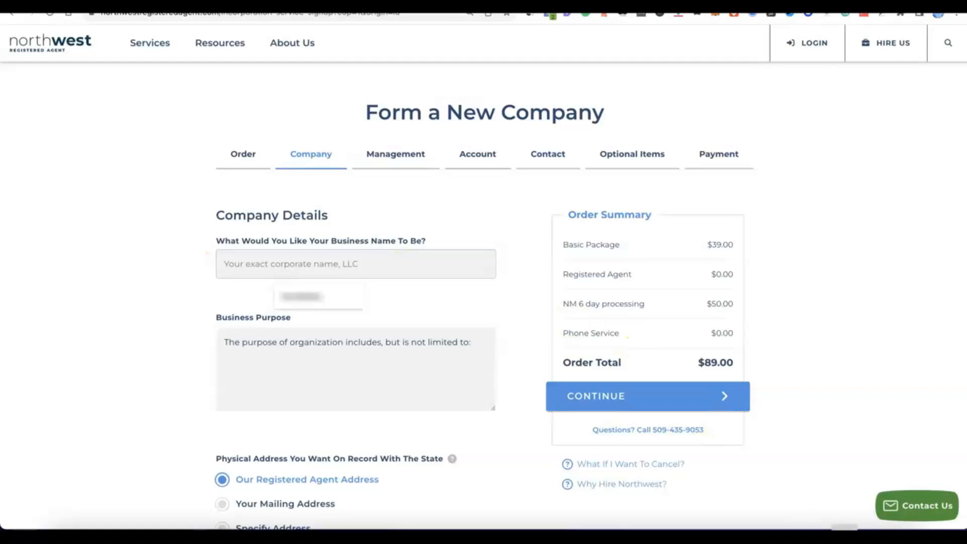
- Name the business Modoe and complete the business purpose with "E-commerce - online selling of general products."
text(Modoe)
click(286, 347)
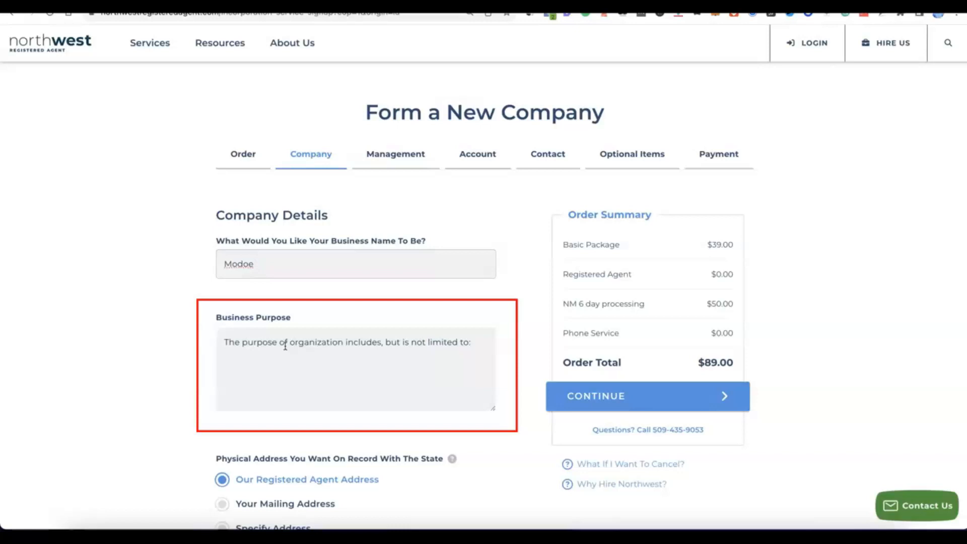
click(276, 360)
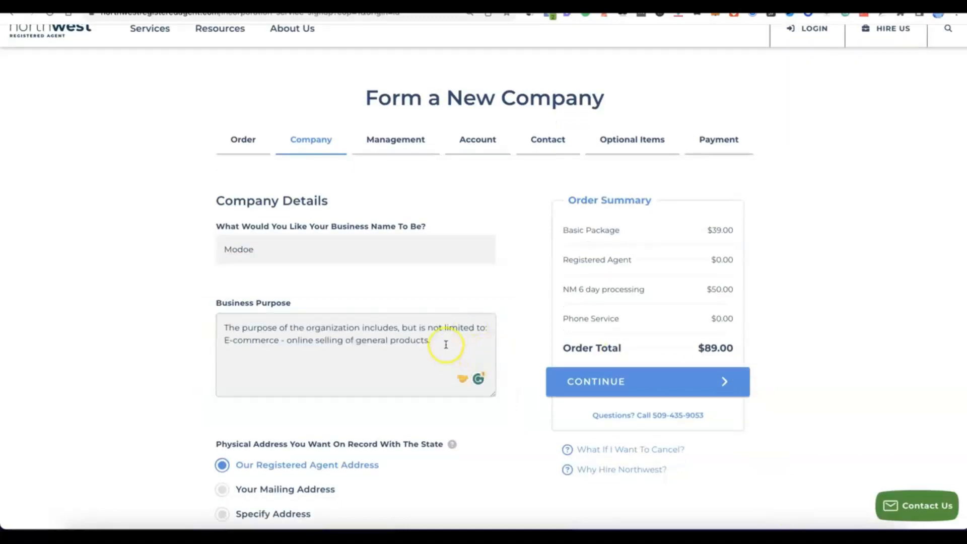
- Keep the registered agent address as both physical and mailing address on record and continue to company management
scroll(439, 346, down, 3)
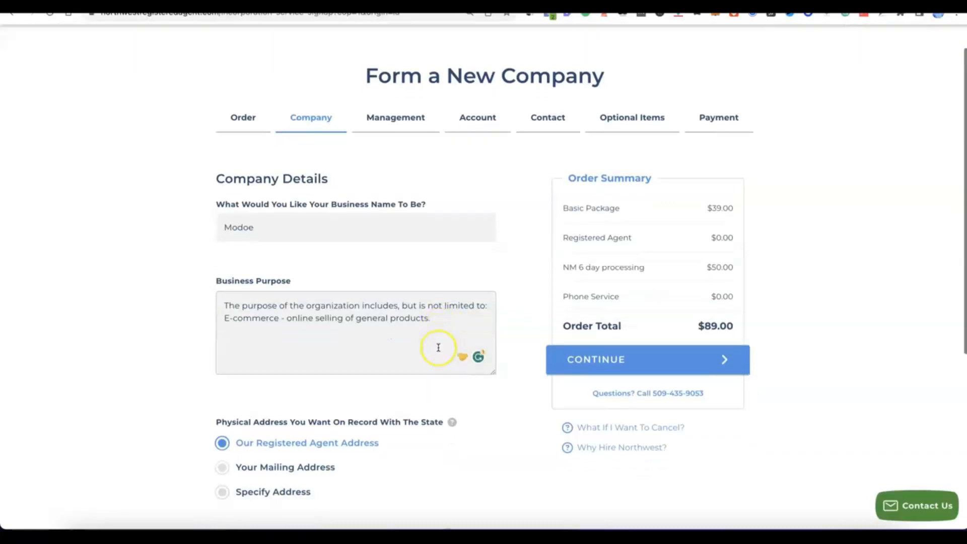
scroll(438, 348, down, 1)
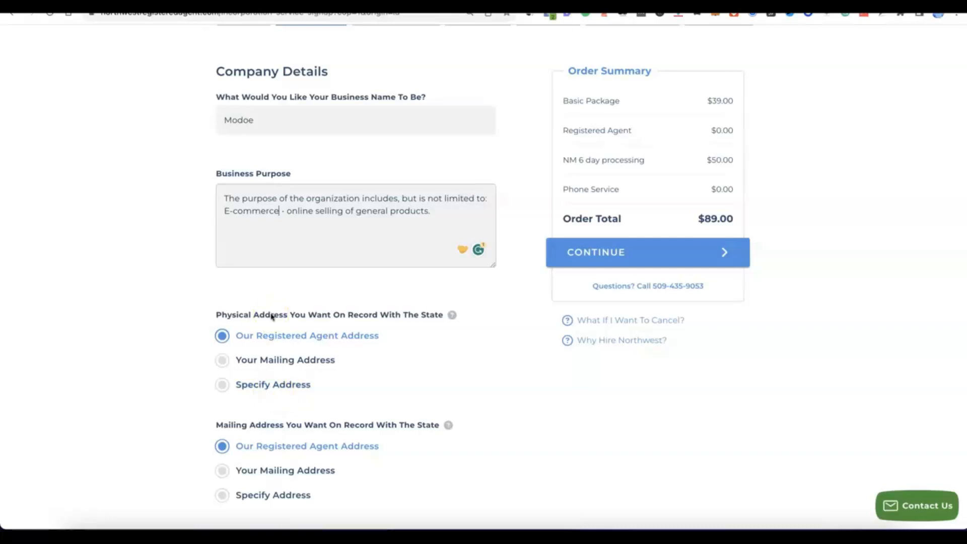
scroll(271, 316, down, 2)
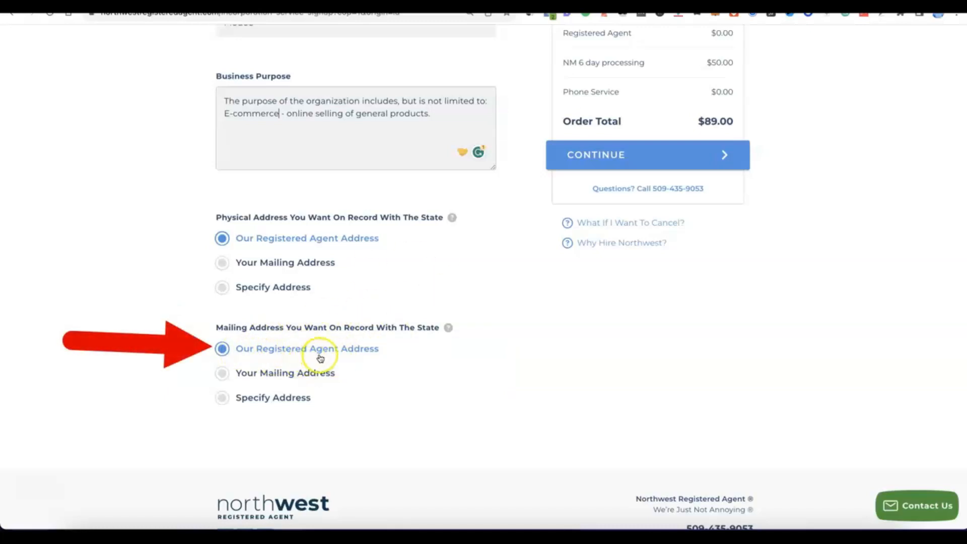
scroll(380, 353, up, 5)
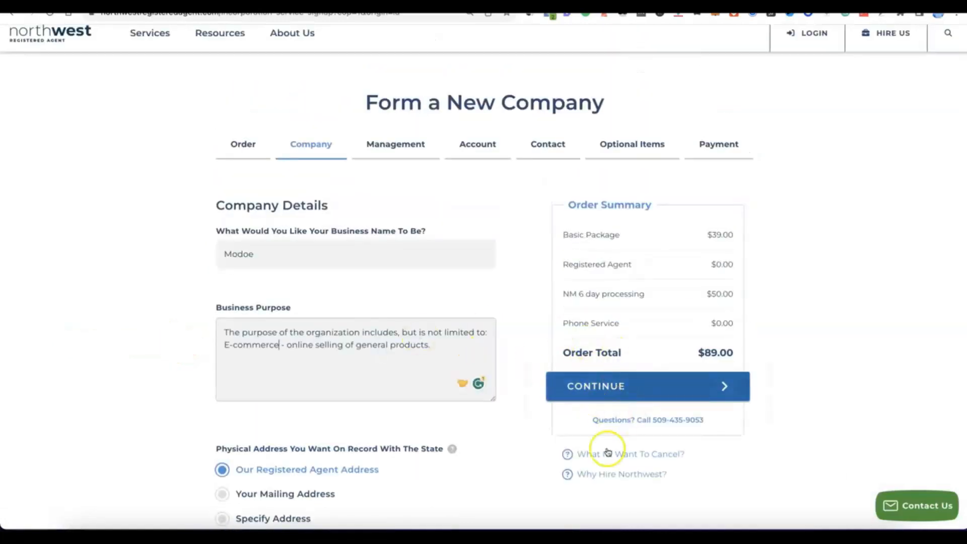
click(599, 398)
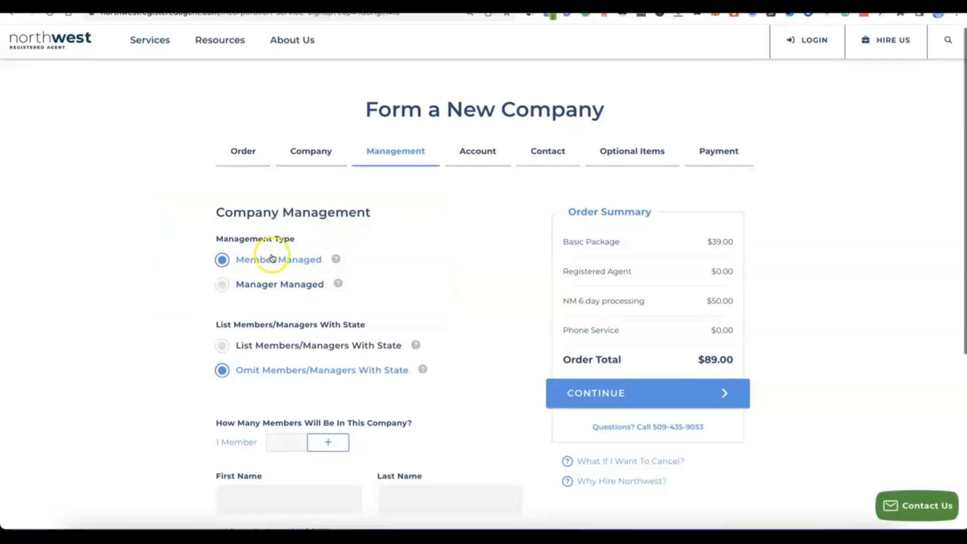
- Keep the company member managed with members omitted from state records, and set the number of members to 2
scroll(274, 257, down, 2)
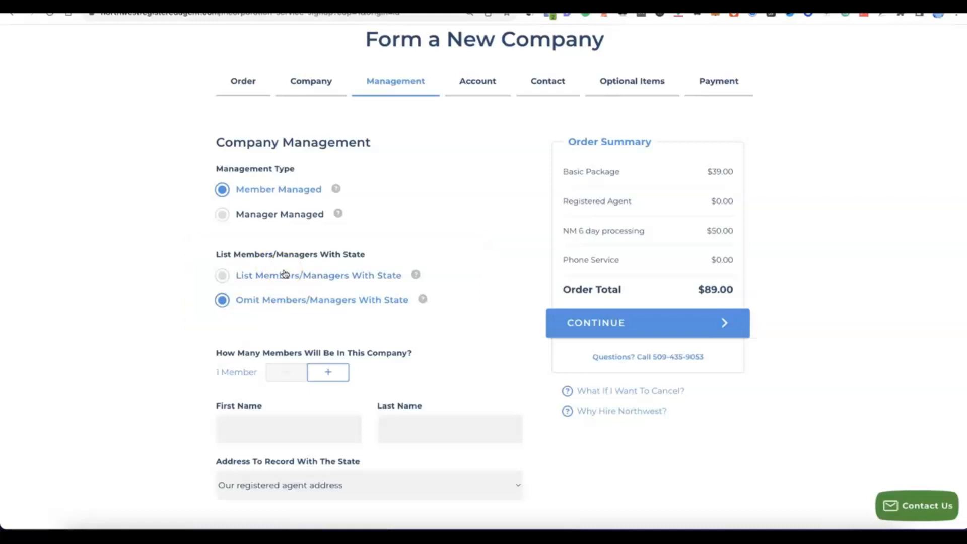
click(333, 371)
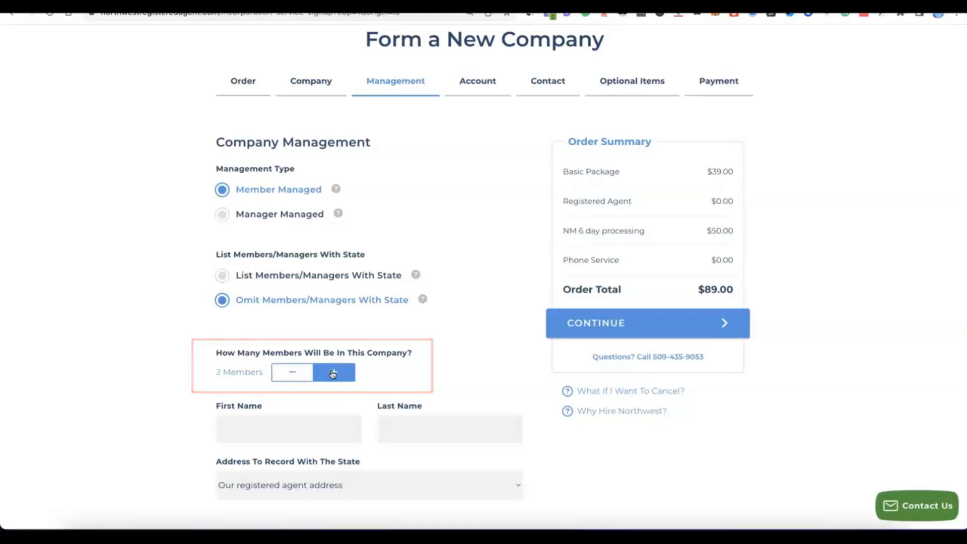
scroll(333, 374, down, 1)
scroll(332, 375, down, 3)
click(326, 371)
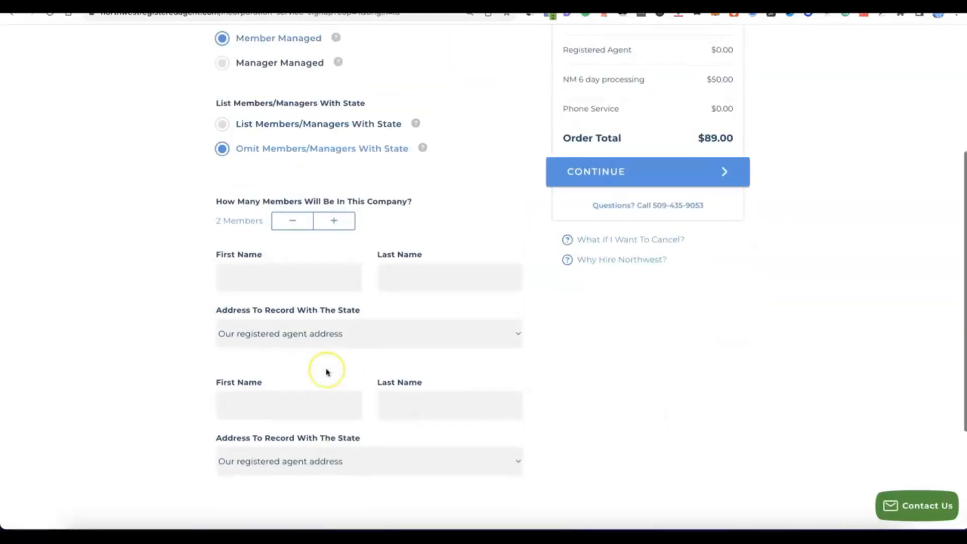
- Enter both members' first and last names, keep the registered agent address for each, and continue to account setup
click(284, 282)
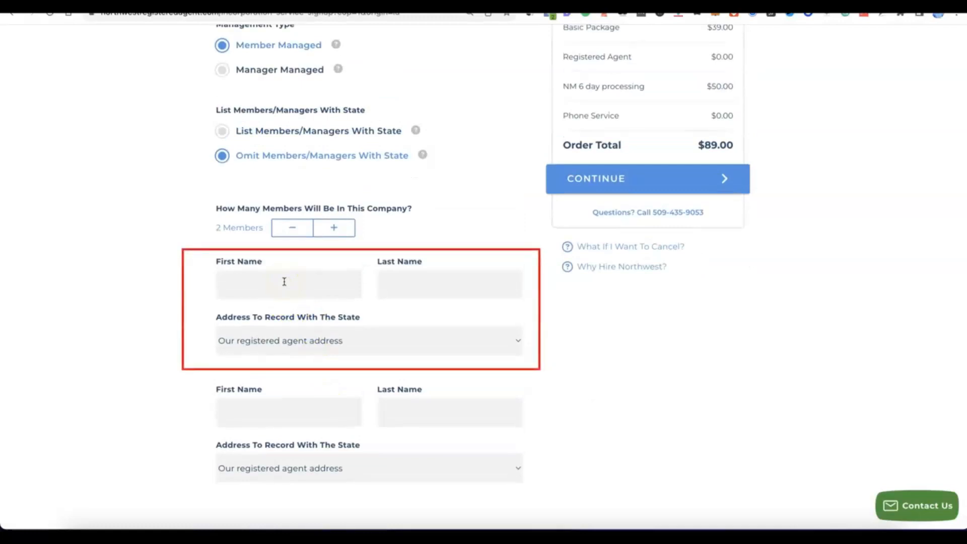
click(284, 276)
click(470, 282)
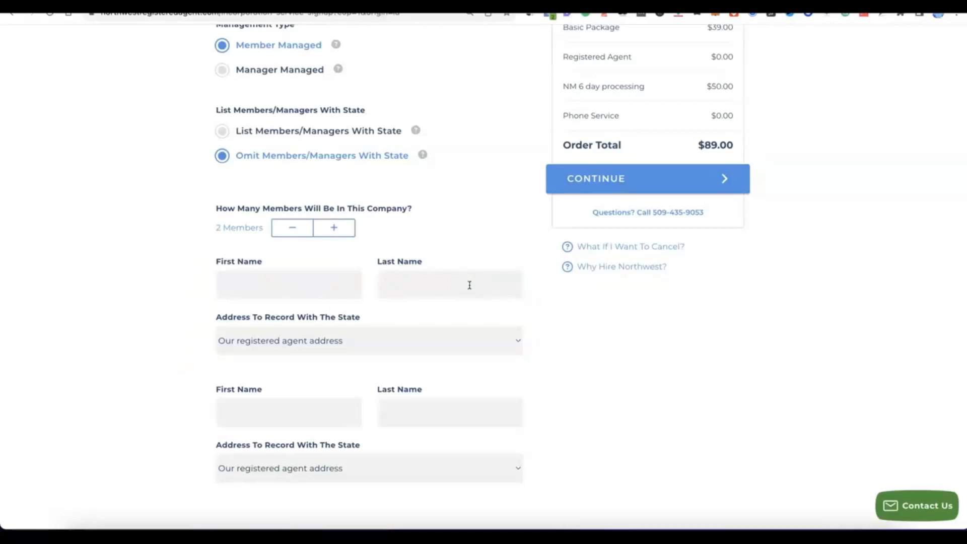
click(608, 281)
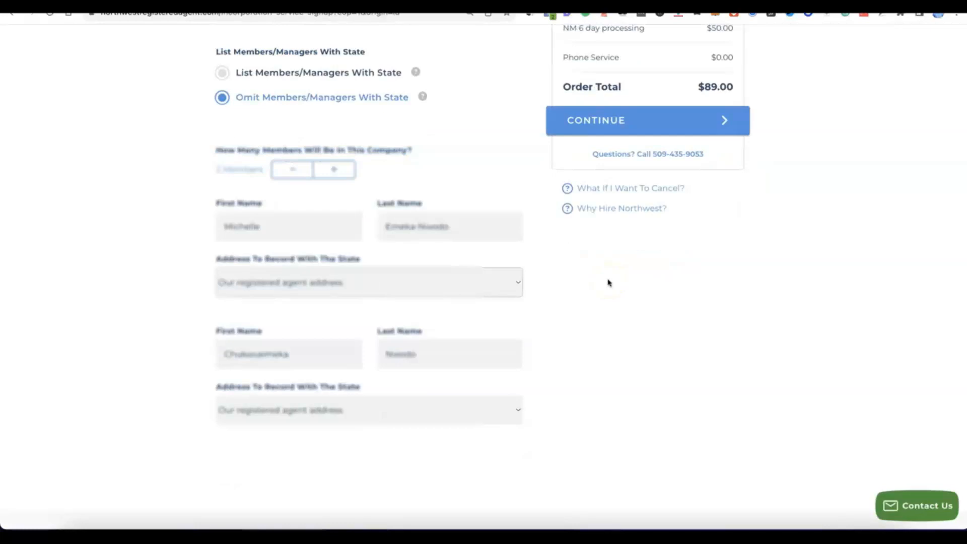
click(572, 283)
scroll(573, 295, up, 2)
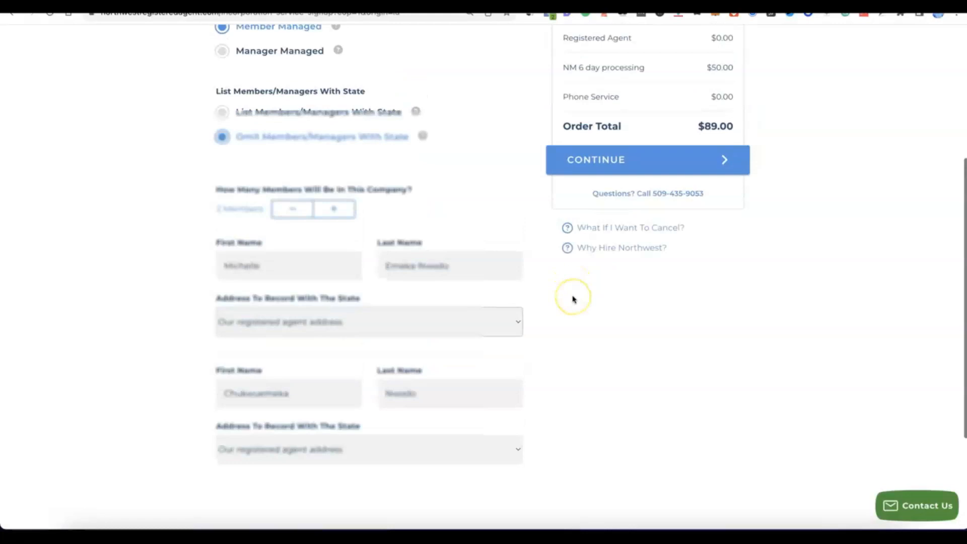
click(614, 195)
scroll(607, 192, up, 1)
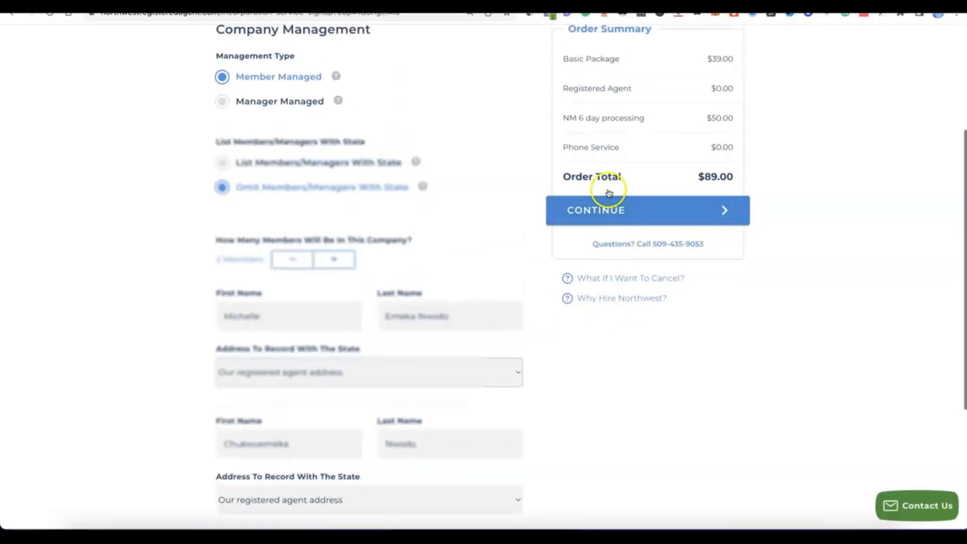
click(609, 203)
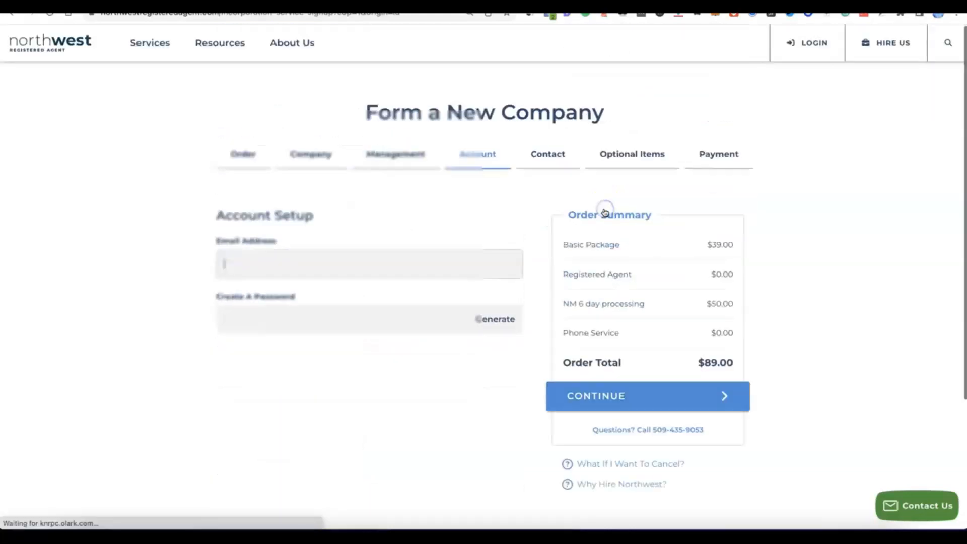
click(596, 208)
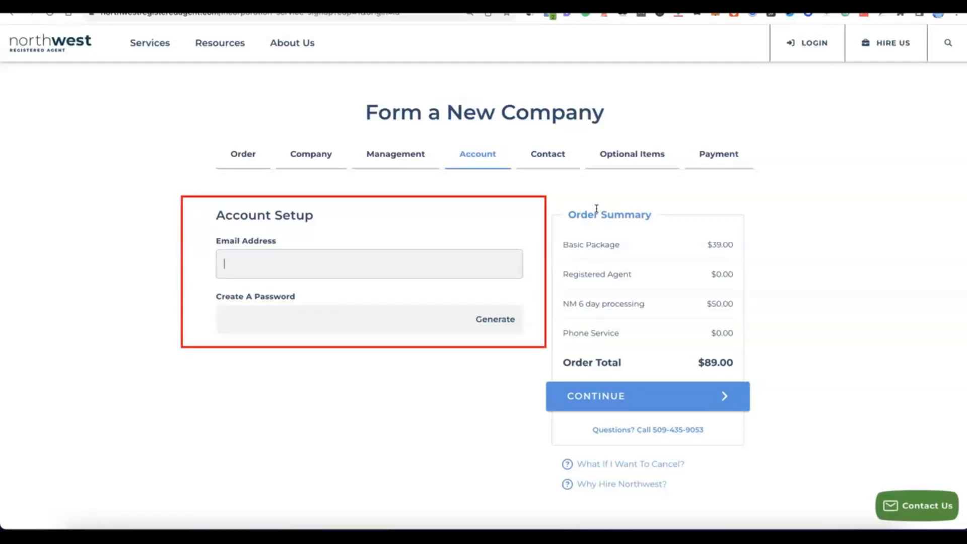
- Enter the account e-mail address, generate an account password, and continue to the contact details
click(332, 257)
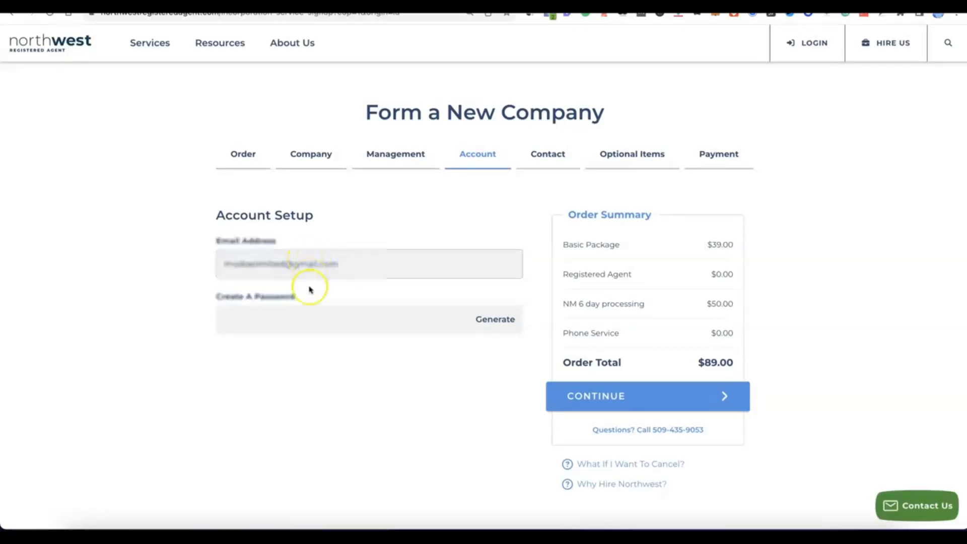
click(311, 317)
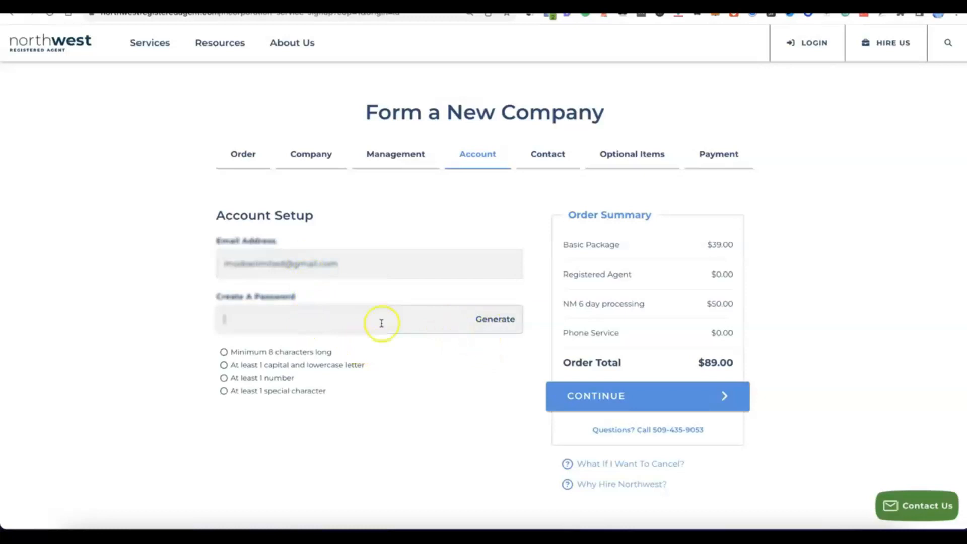
click(500, 321)
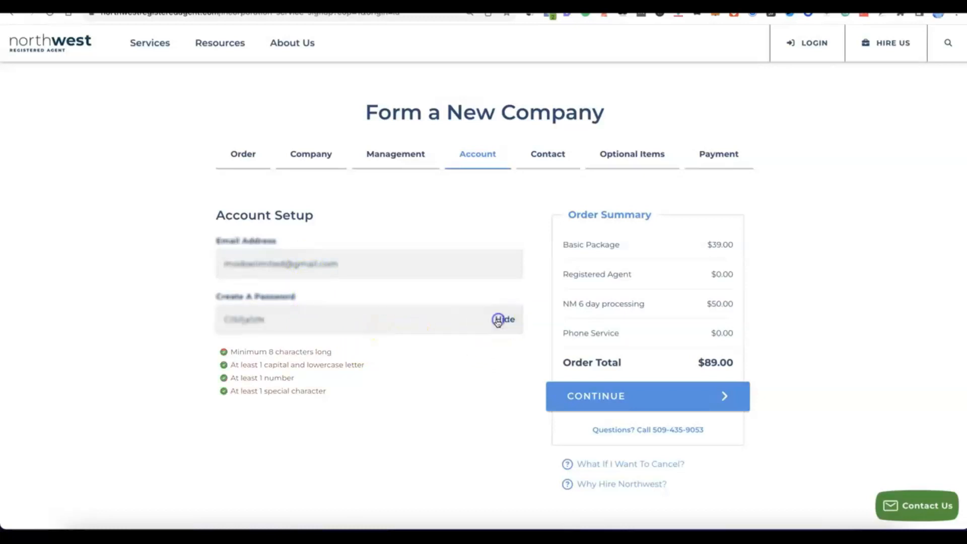
click(349, 362)
scroll(349, 363, down, 1)
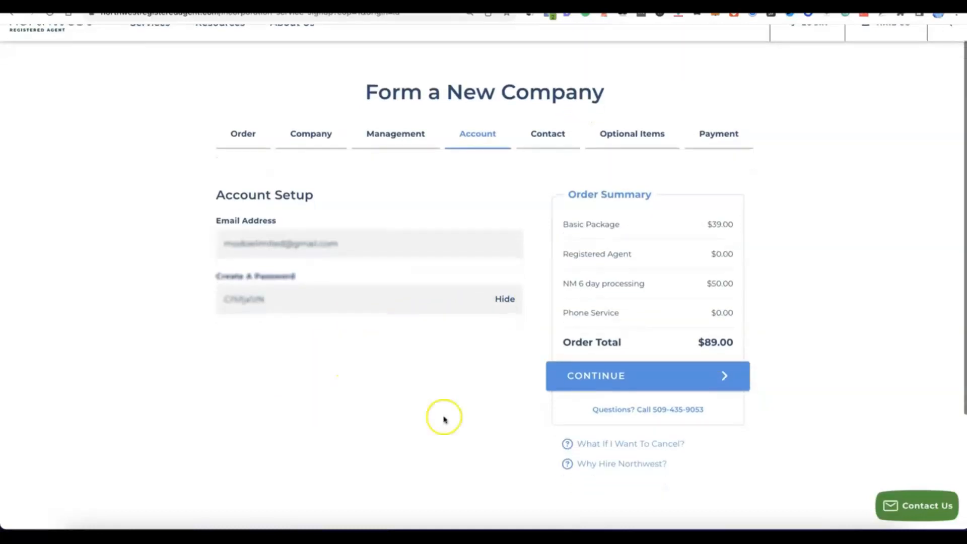
click(618, 389)
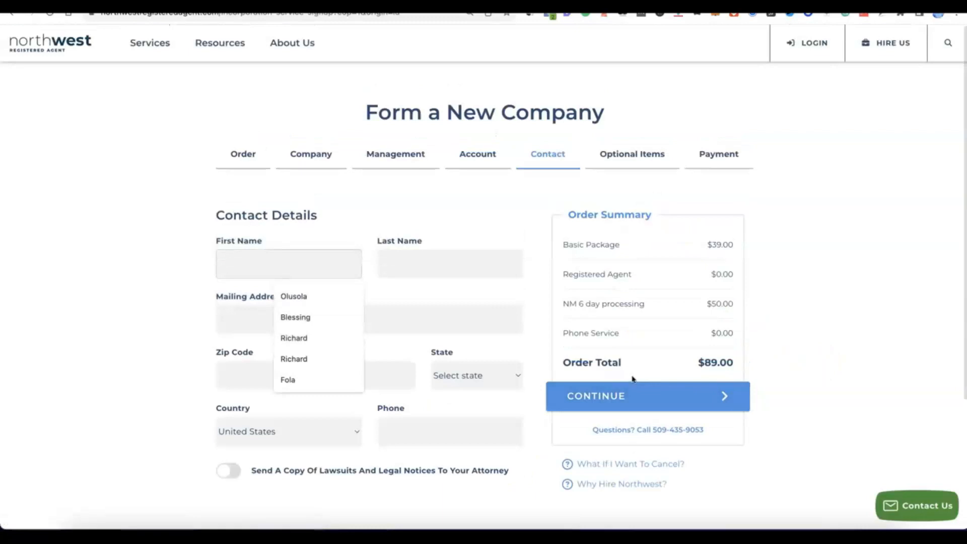
- Fill in the contact's name, mailing address, country and phone number, and continue to the optional items
click(224, 261)
click(154, 236)
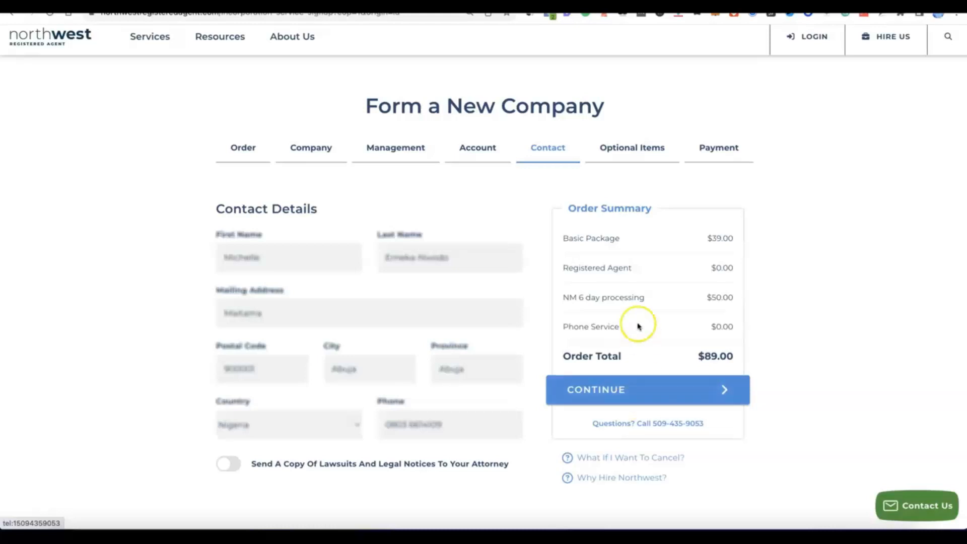
click(601, 398)
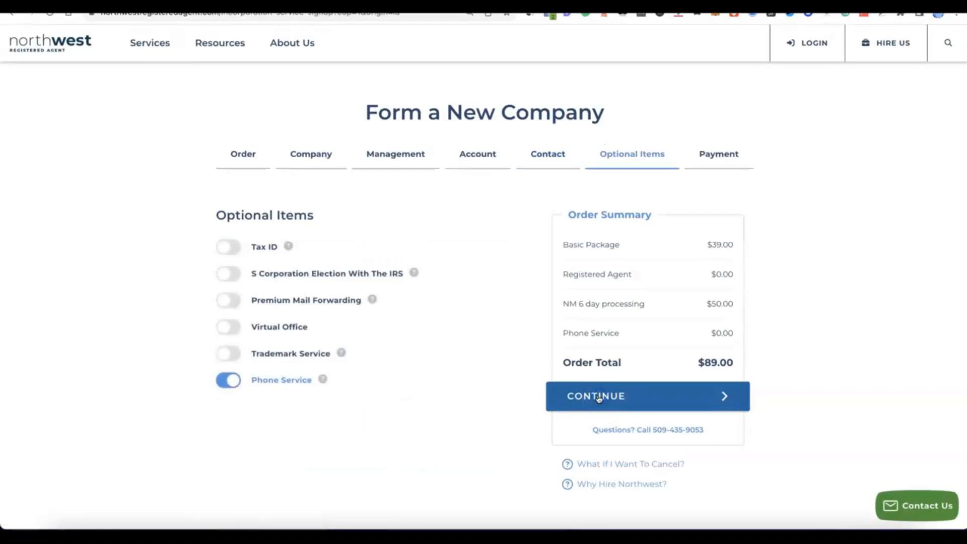
- Remove Phone Service from the order's optional items
click(358, 381)
click(233, 383)
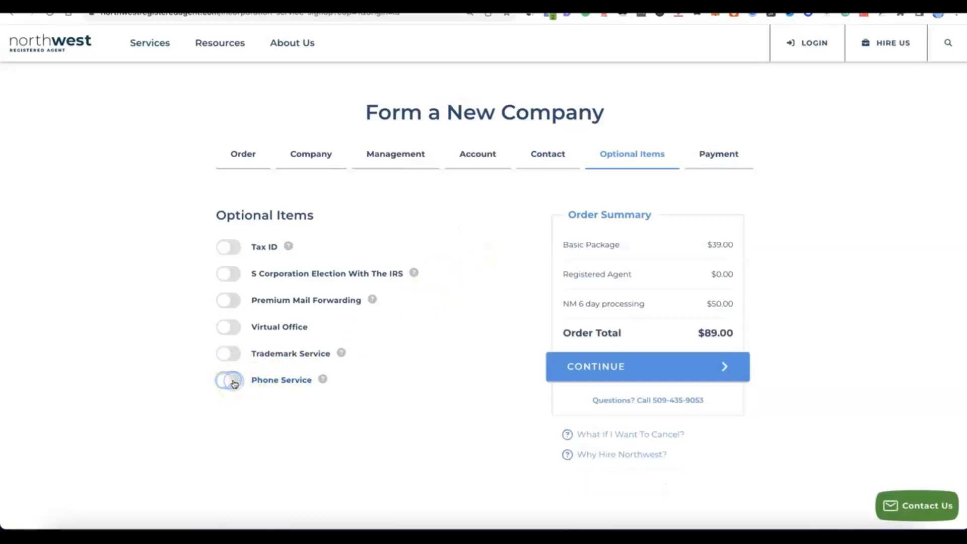
click(220, 383)
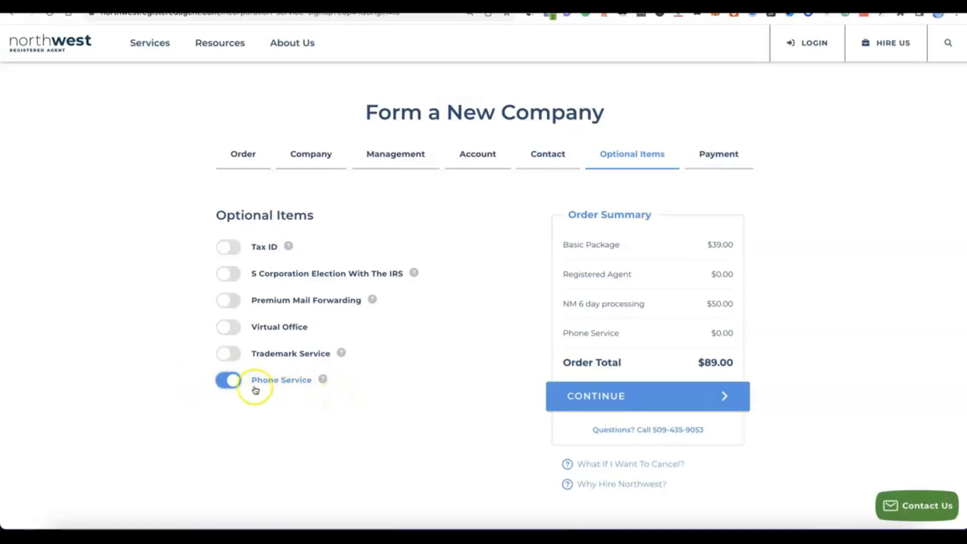
click(233, 383)
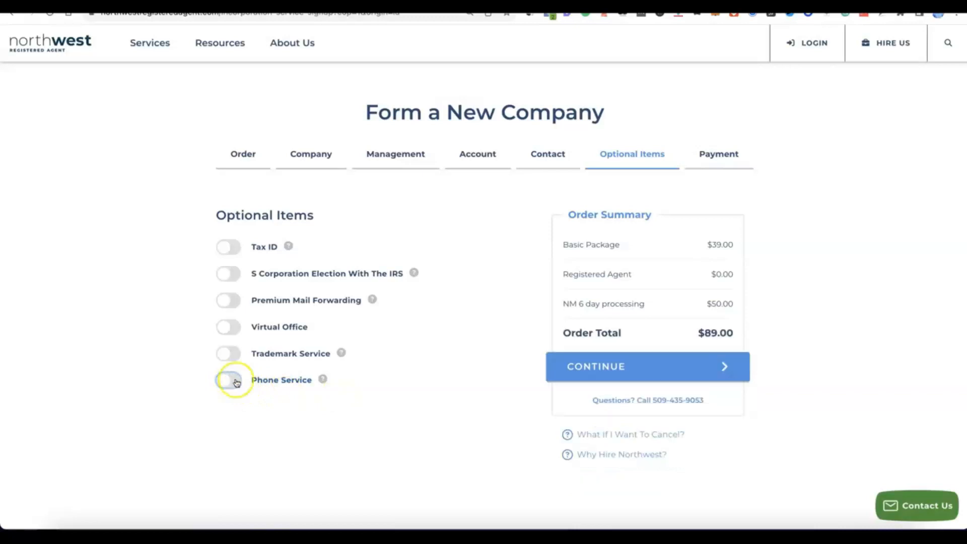
- Add the Tax ID service to the order with the Have Social Security Number option
click(223, 246)
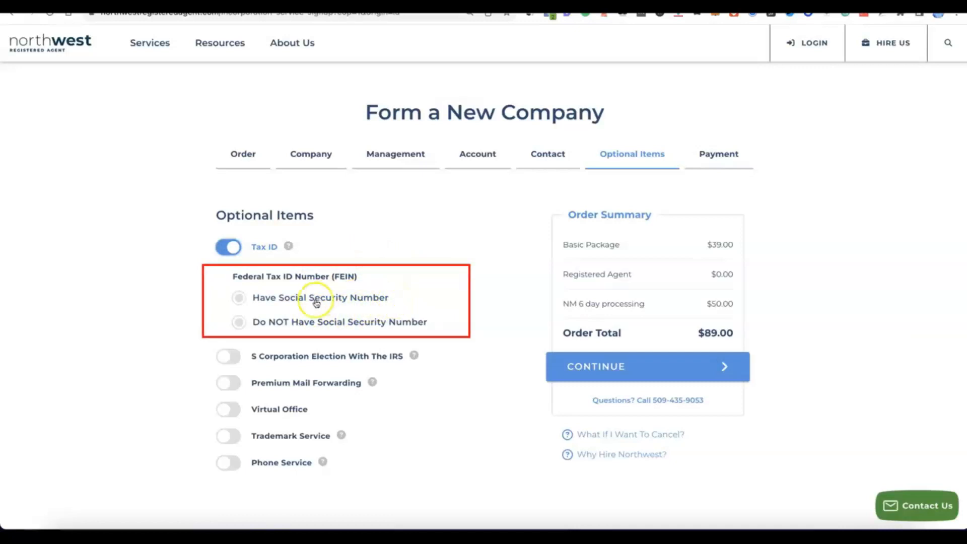
click(240, 297)
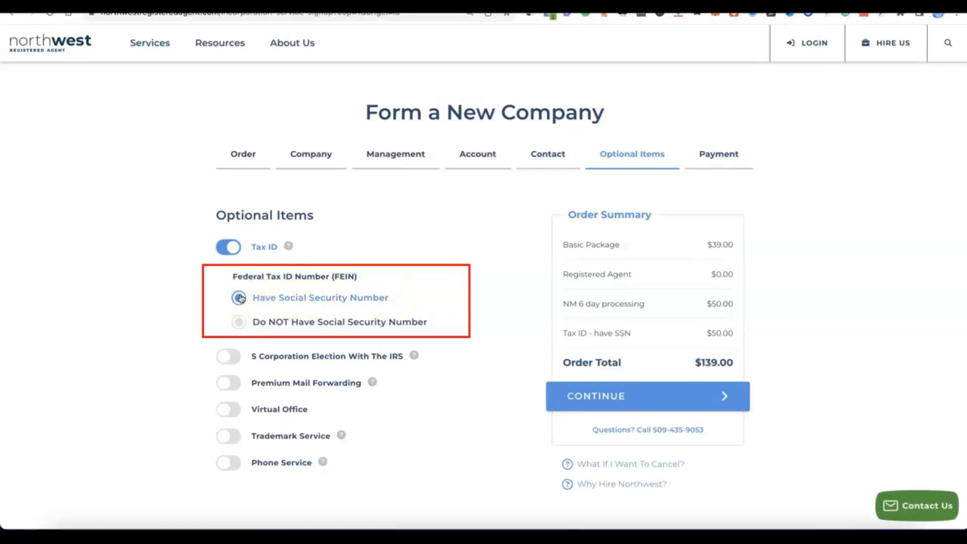
- Switch the Tax ID service to the Do NOT Have Social Security Number option and continue to the payment details
click(239, 321)
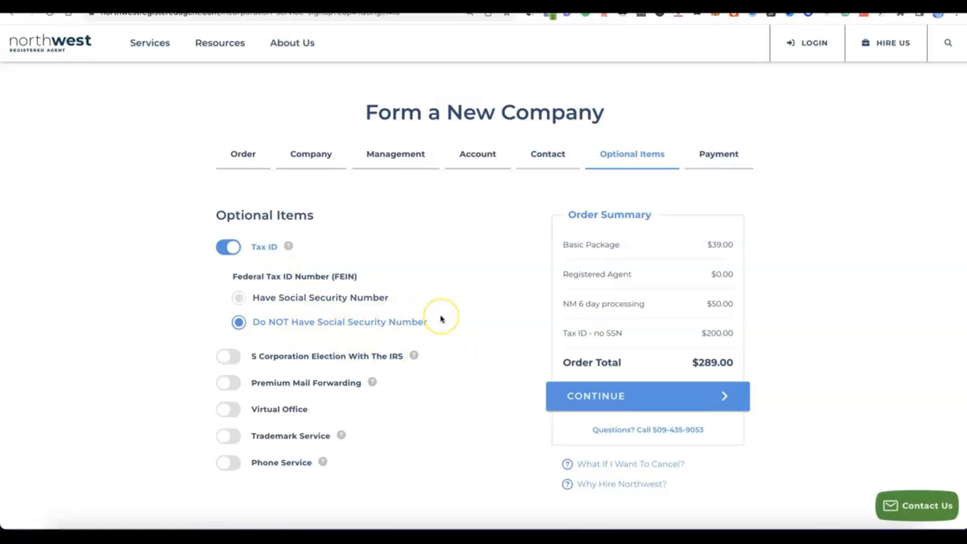
scroll(442, 319, down, 2)
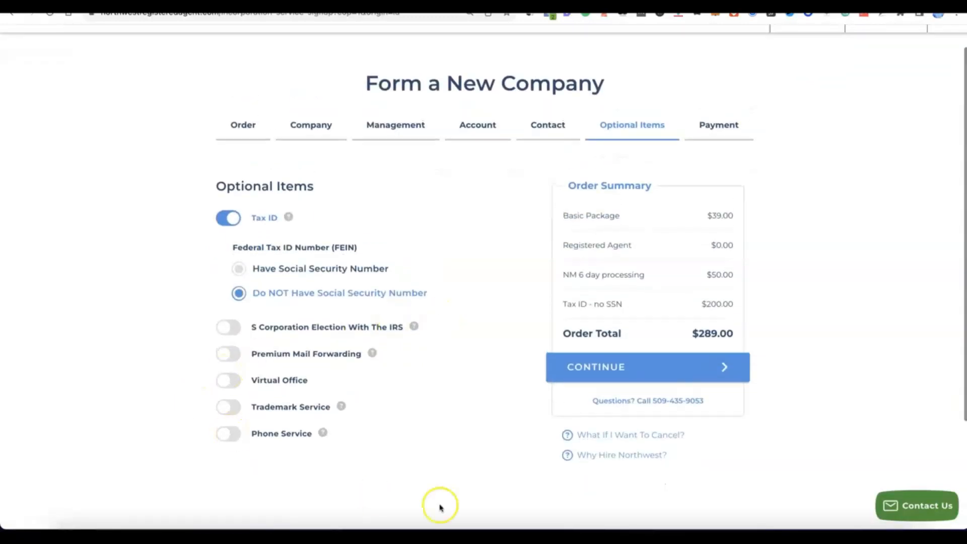
click(610, 367)
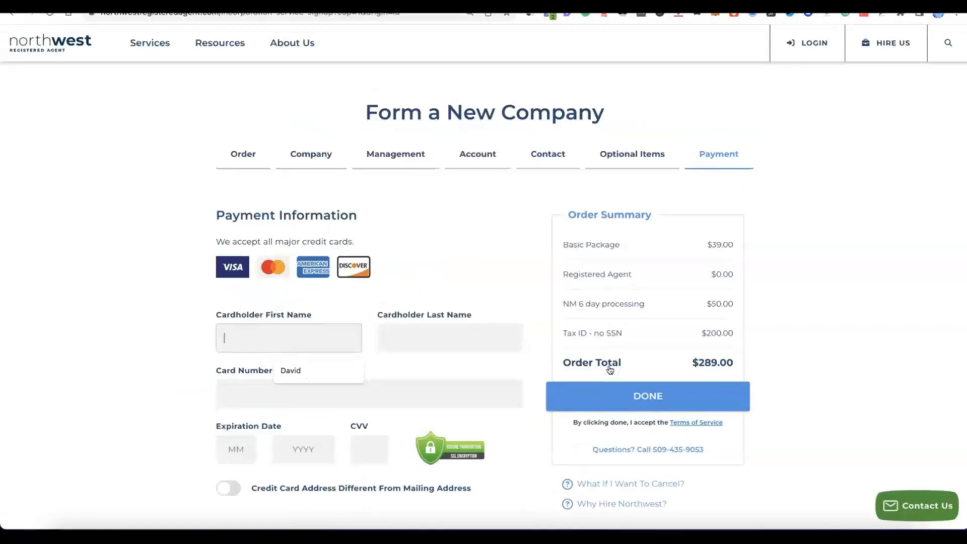
- Enter the cardholder's name, card number, expiration date and CVV, and place the order
scroll(611, 332, down, 3)
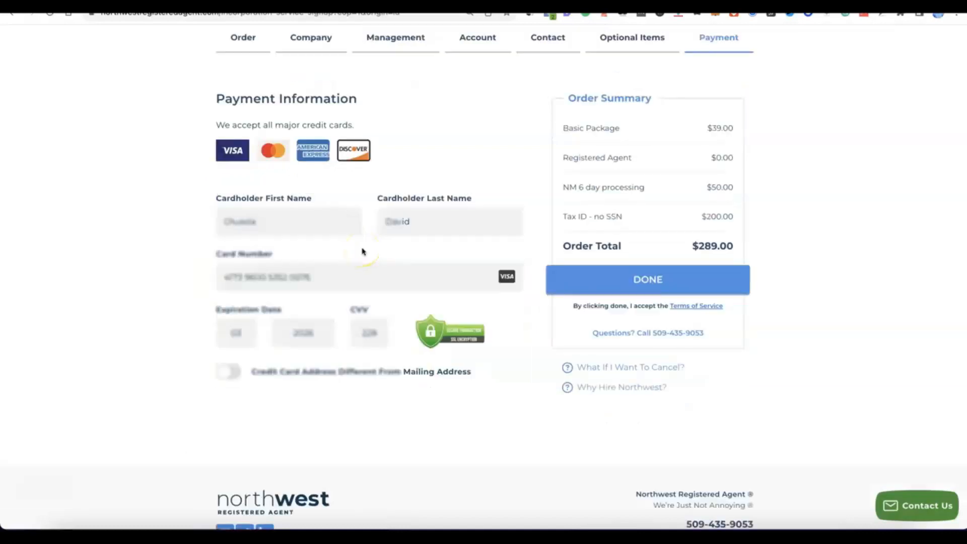
click(615, 281)
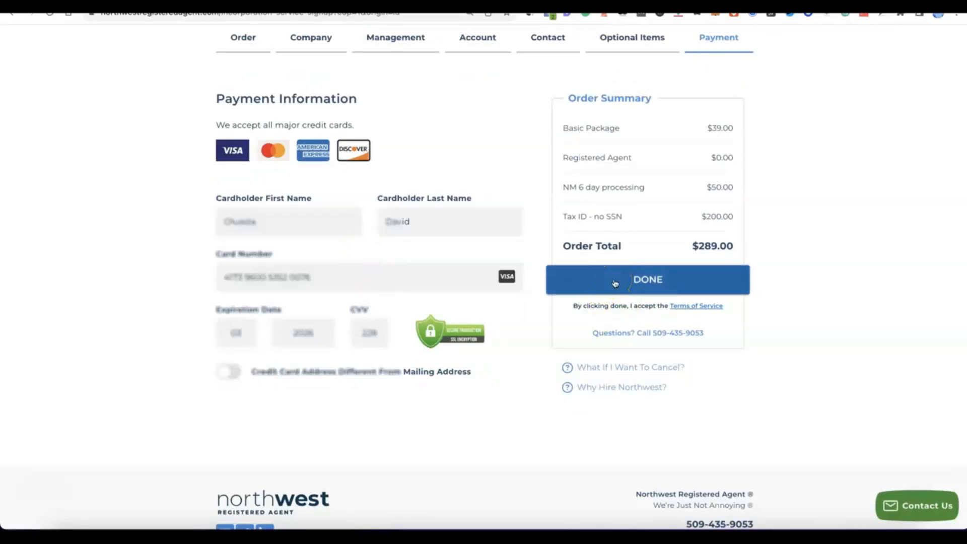
click(617, 282)
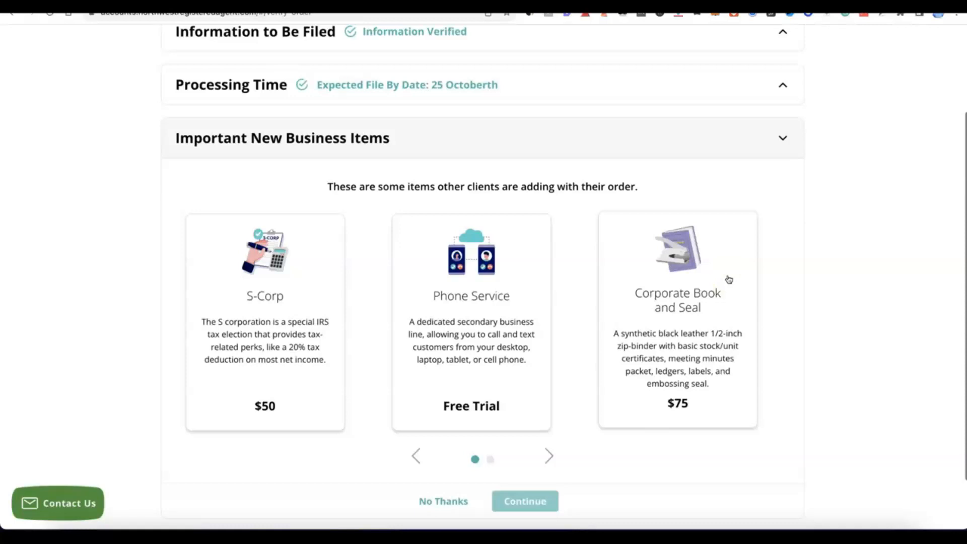
- Decline the extra new business items and submit the verified order for Modoe
click(716, 301)
scroll(594, 270, down, 1)
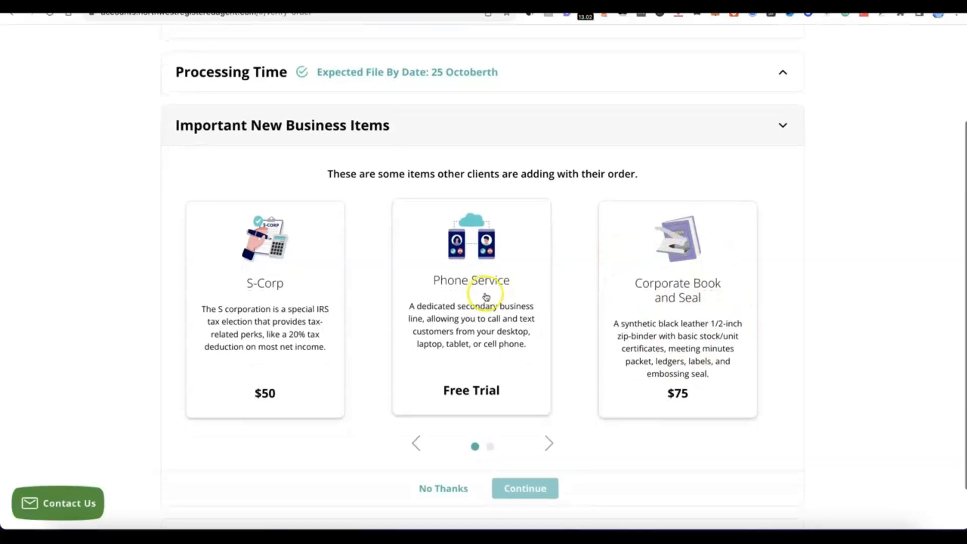
scroll(499, 310, down, 2)
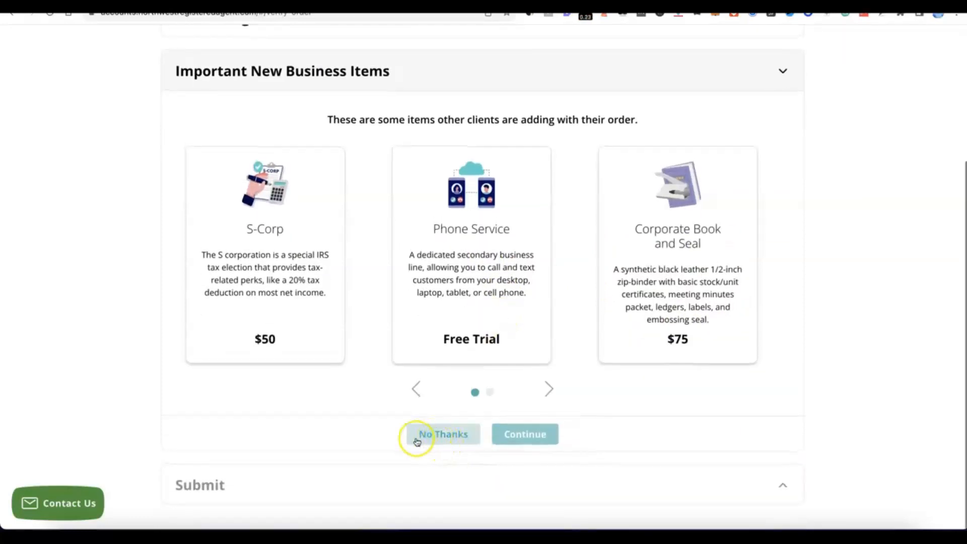
click(450, 434)
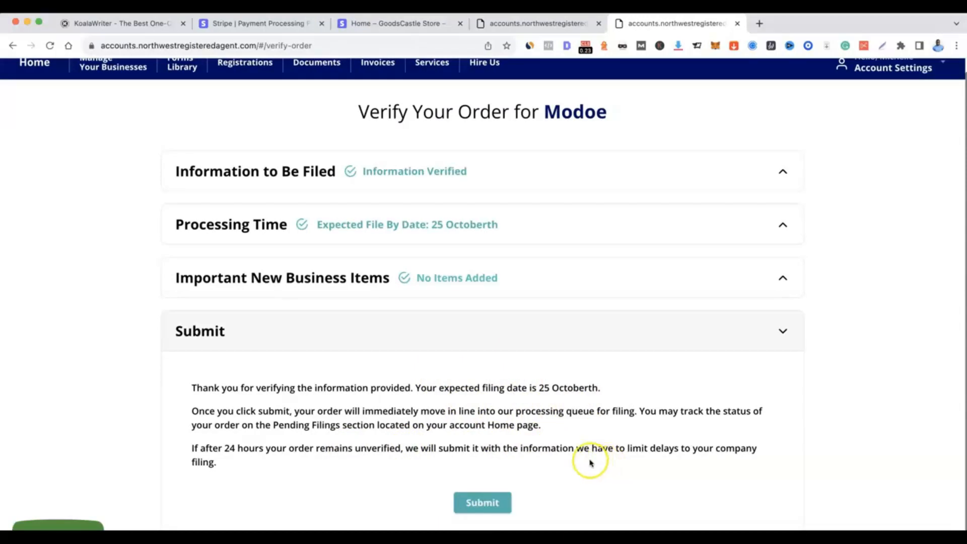
click(483, 503)
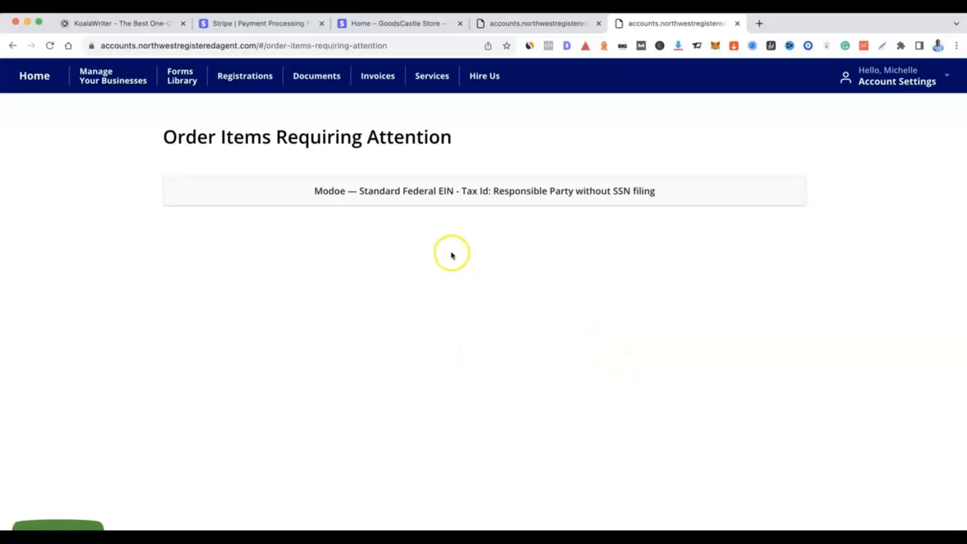
- Open Modoe's Standard Federal EIN item without SSN filing and choose the existing contact as the responsible party
click(446, 192)
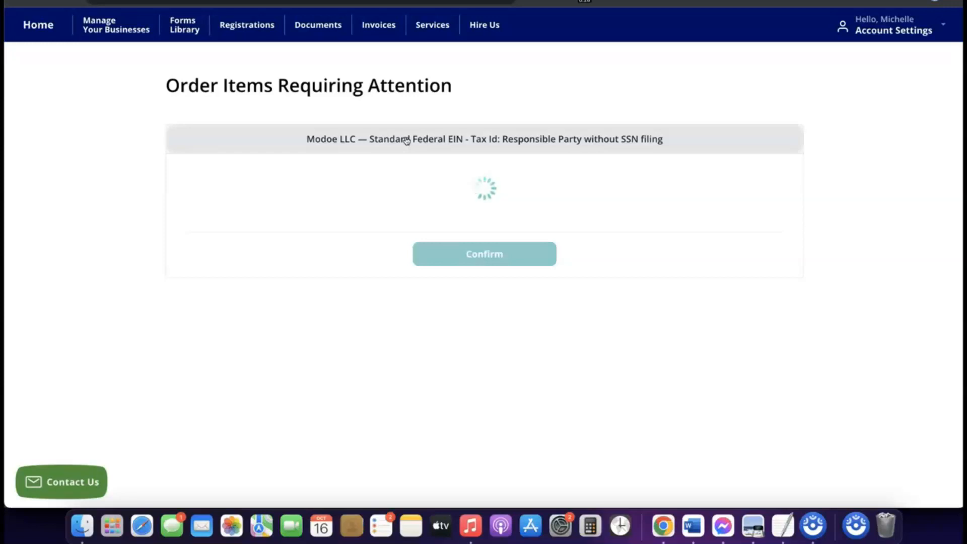
click(385, 135)
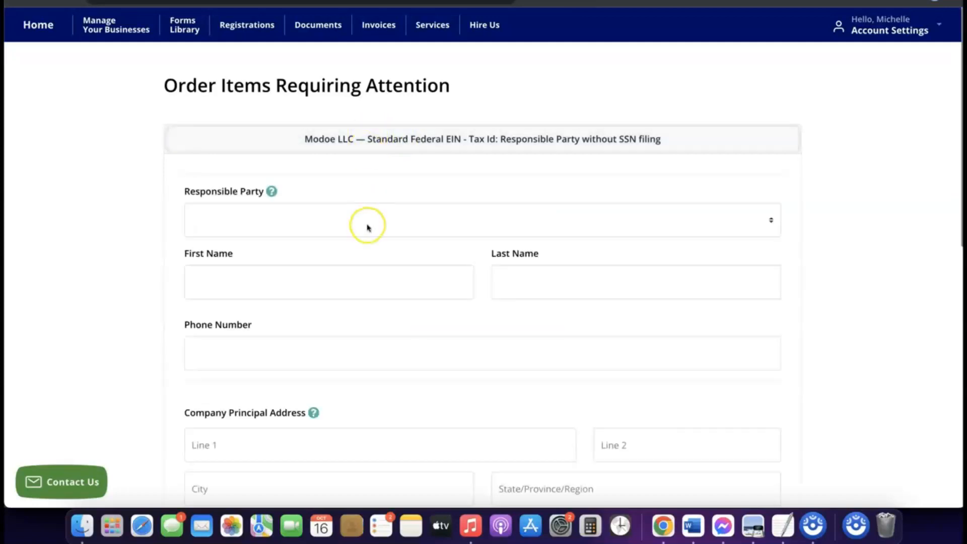
scroll(367, 225, down, 3)
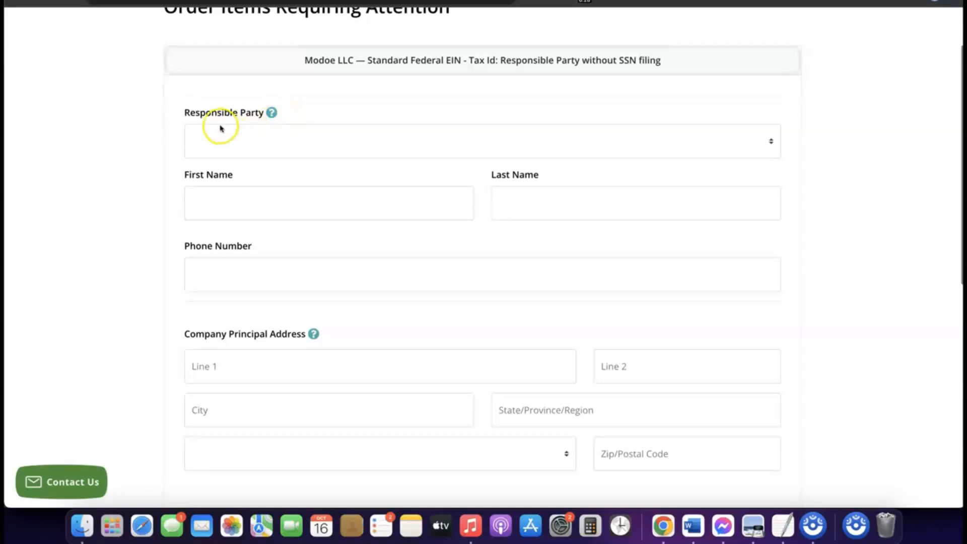
click(265, 134)
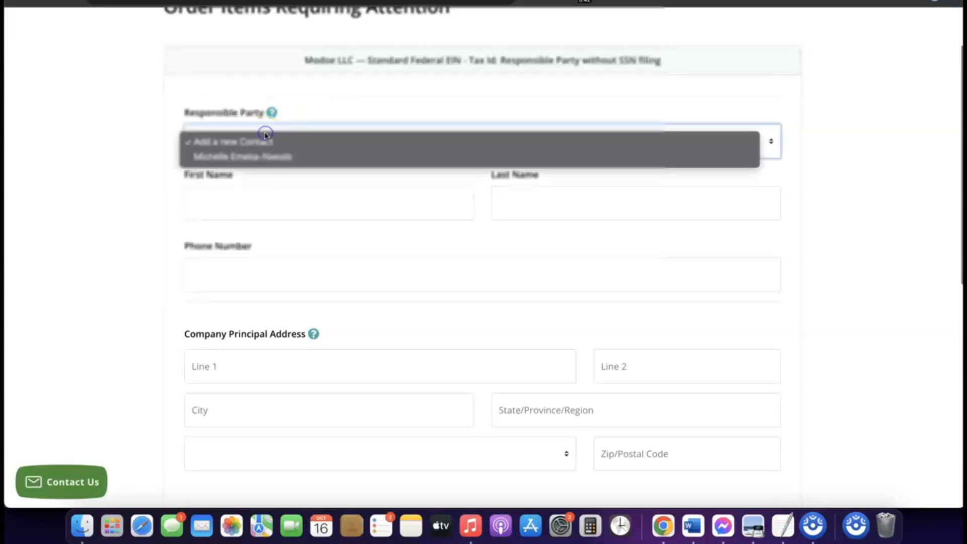
click(256, 159)
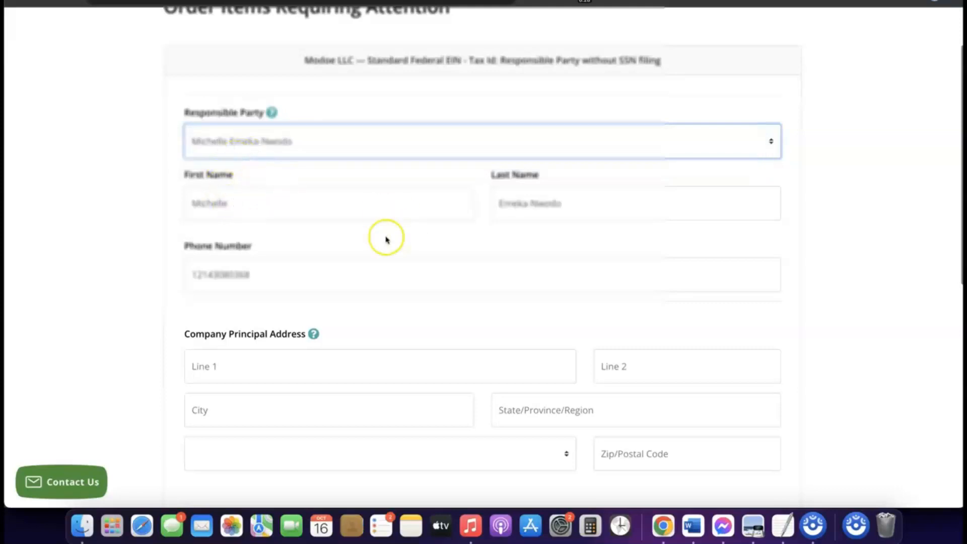
- Fill in the company principal address, including suite, city, state, country and postal code
scroll(401, 237, down, 5)
scroll(402, 239, down, 2)
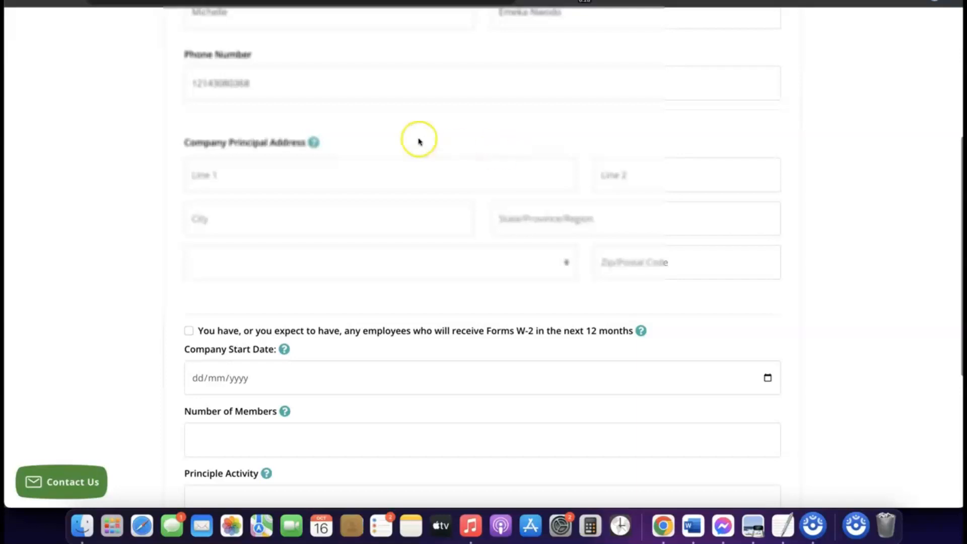
scroll(329, 147, down, 2)
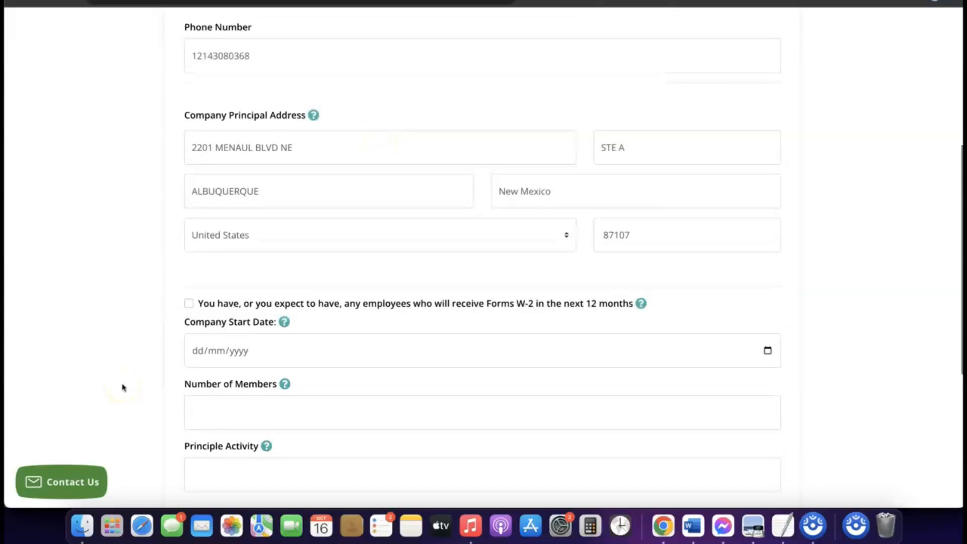
- Set the company start date to 16/01/2024
scroll(277, 356, down, 1)
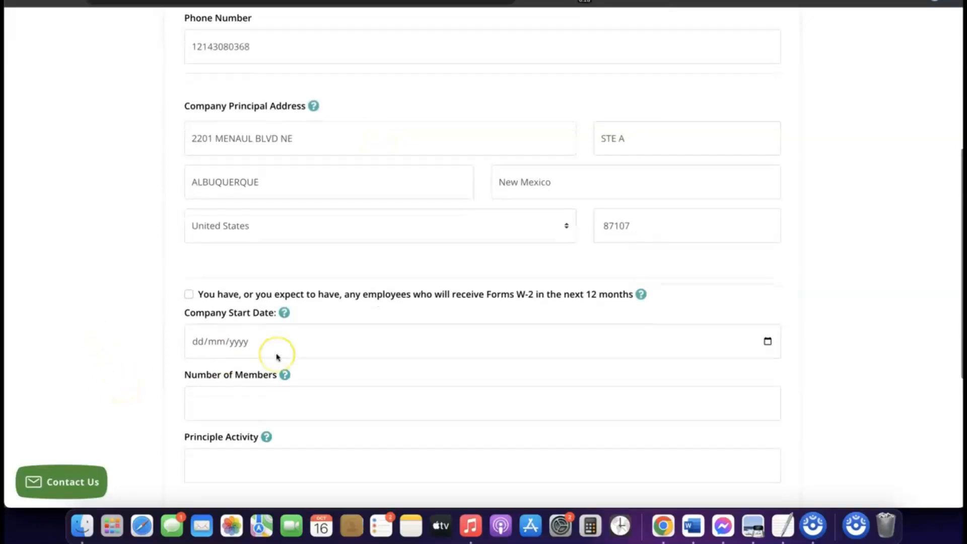
scroll(277, 357, down, 1)
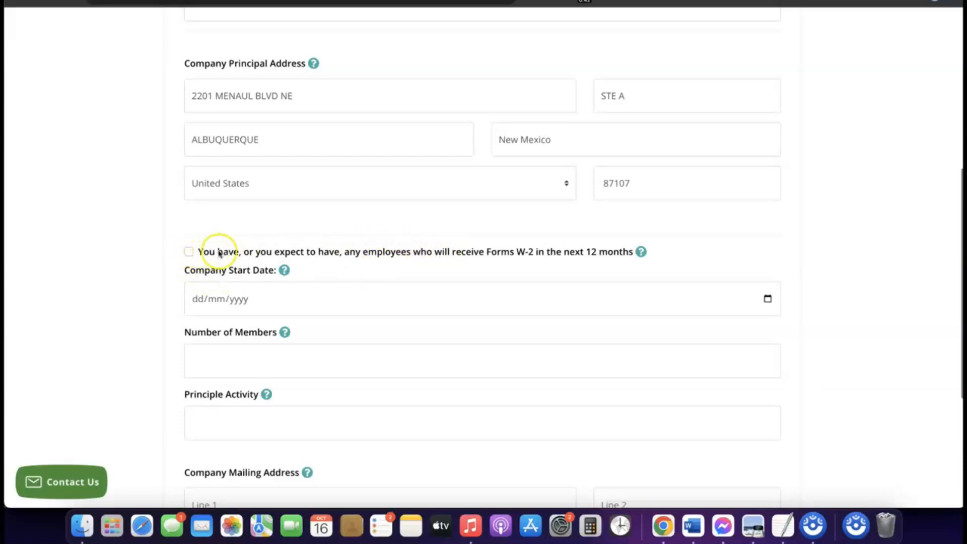
scroll(218, 252, down, 1)
scroll(232, 242, down, 2)
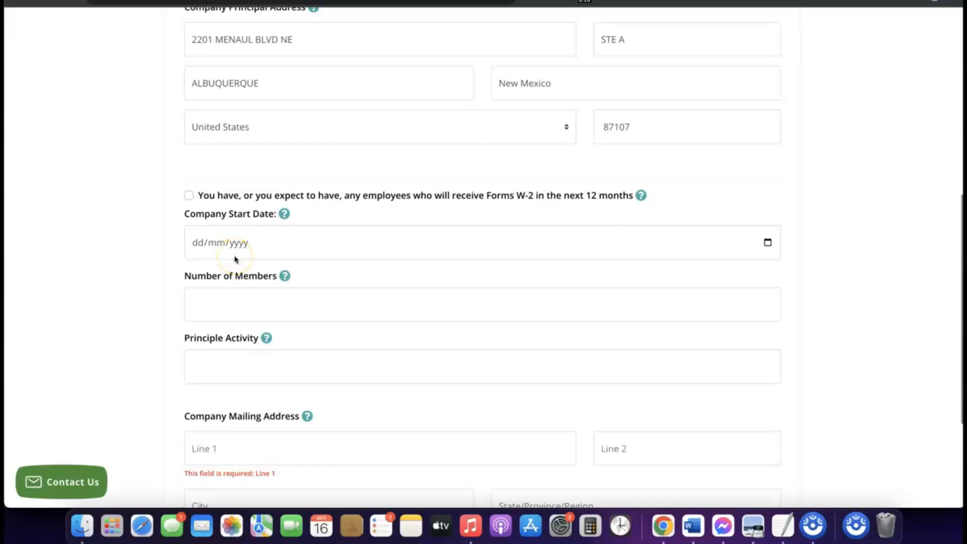
click(232, 244)
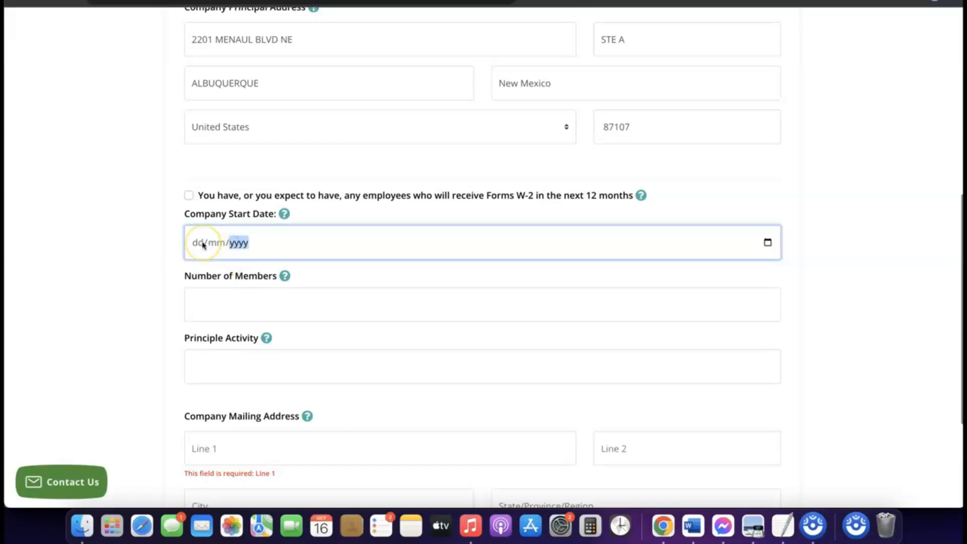
click(283, 216)
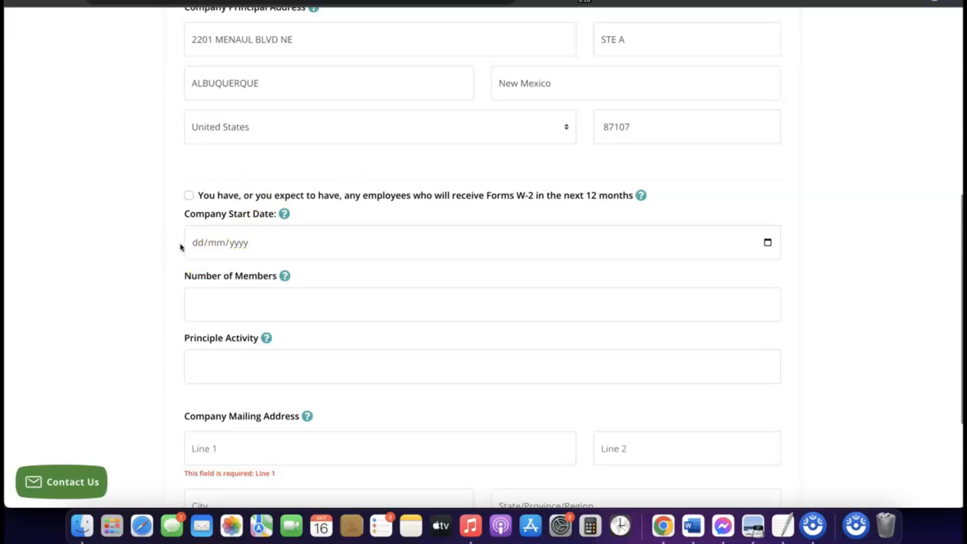
click(215, 247)
click(769, 243)
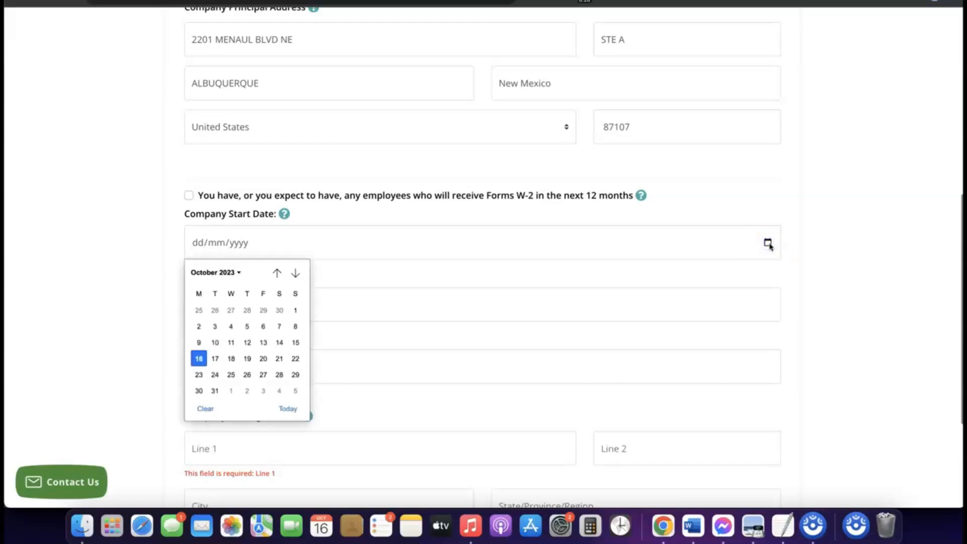
click(235, 272)
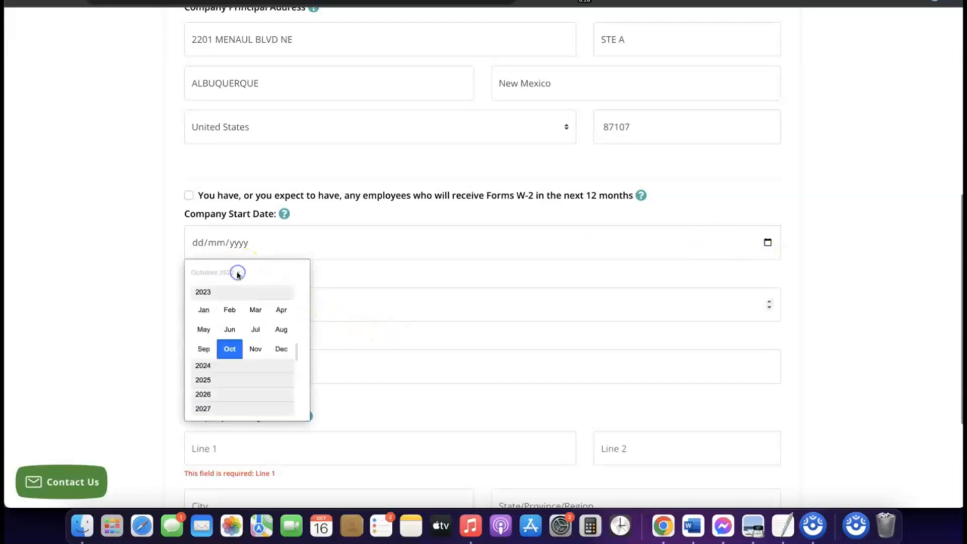
click(214, 366)
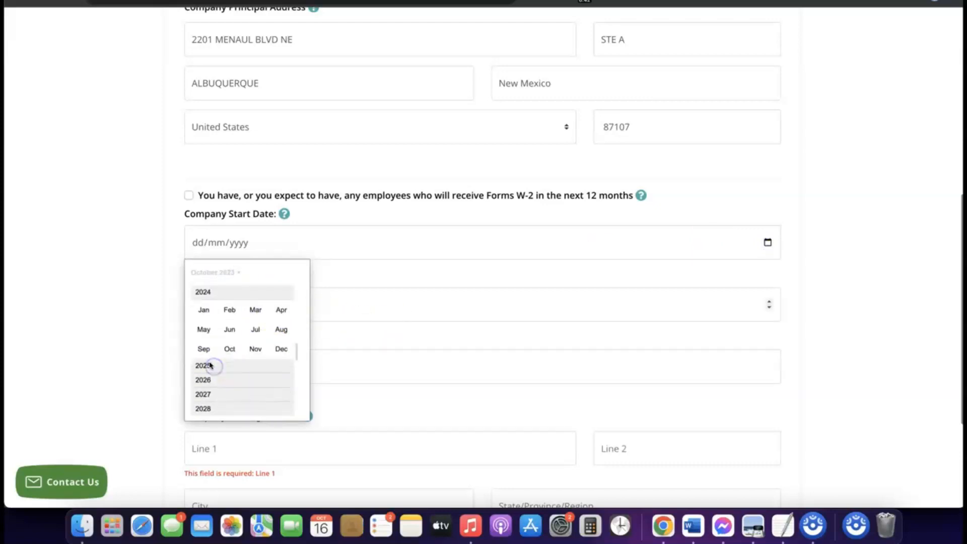
click(204, 309)
click(421, 301)
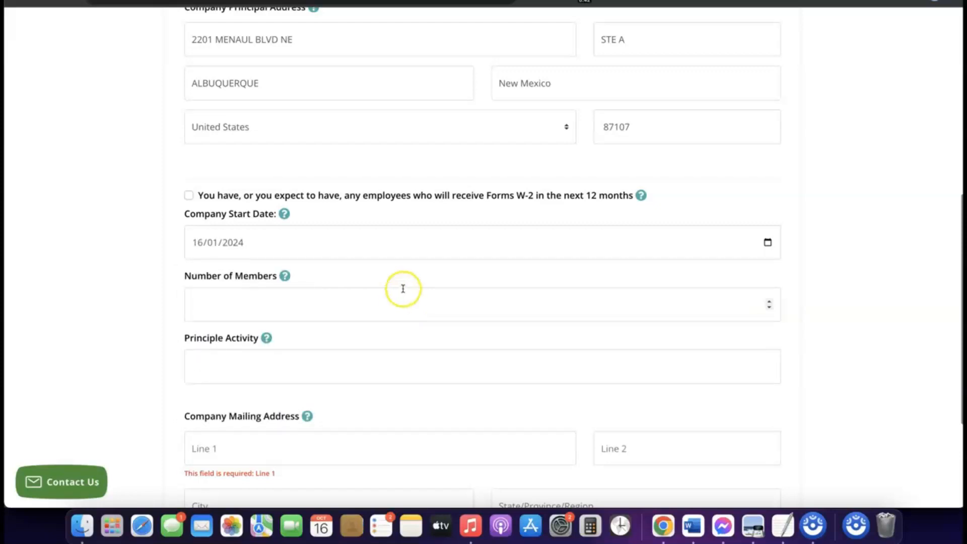
- Set the number of members to 1 and enter eCommerce as the principle activity
scroll(403, 288, down, 1)
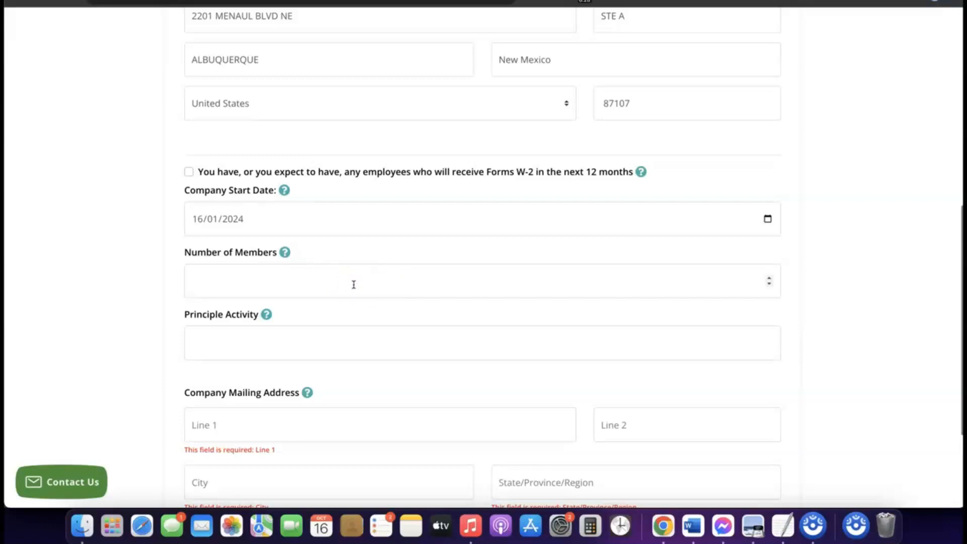
click(334, 280)
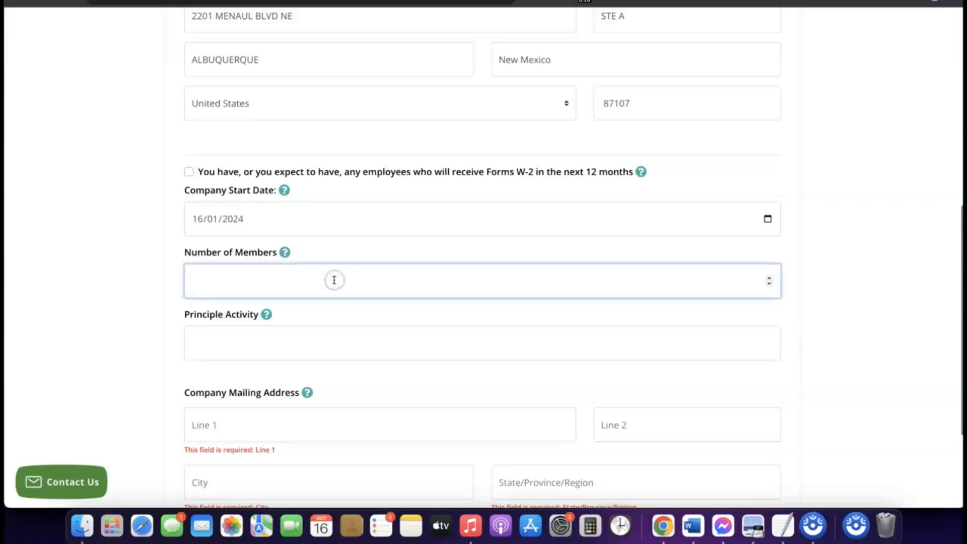
text(2)
scroll(336, 282, down, 3)
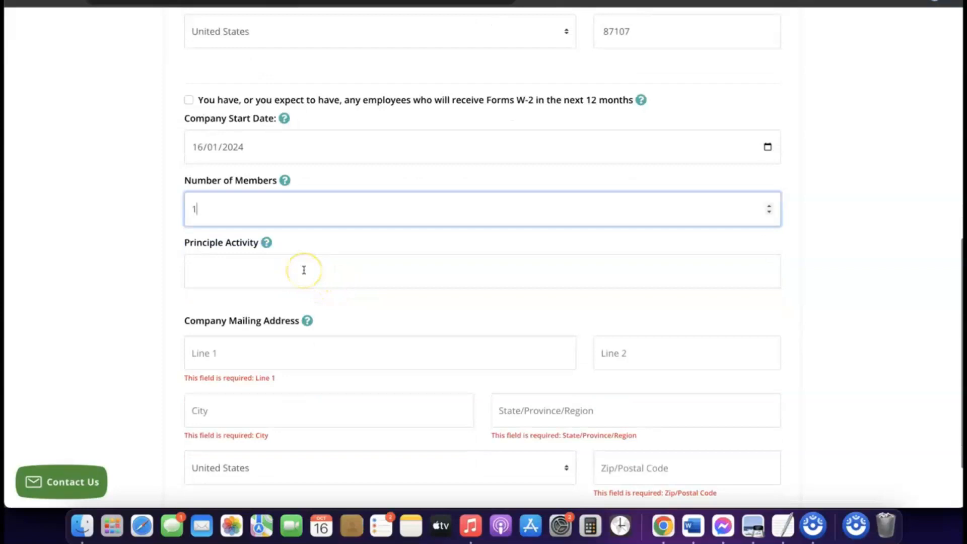
click(302, 267)
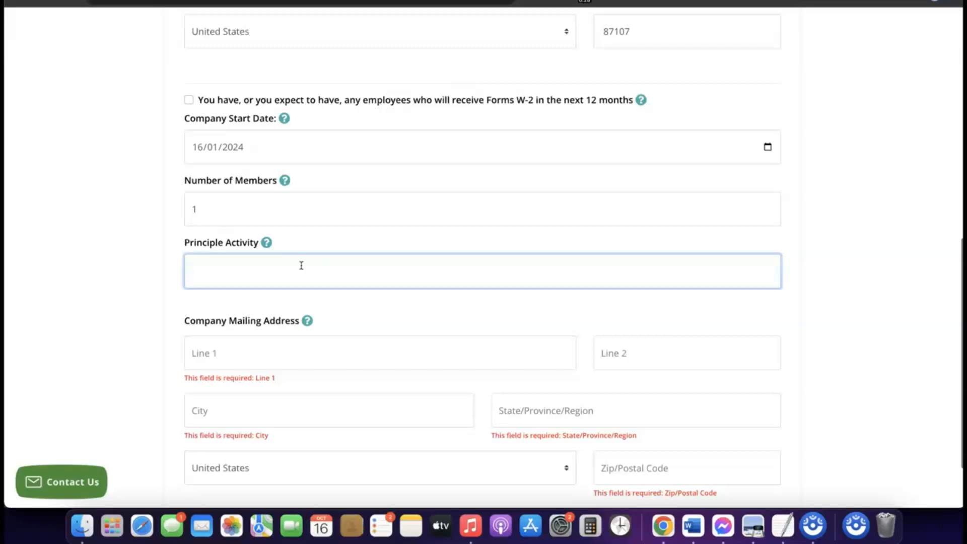
text(eCommerce)
- Fill in the company mailing address with the same street, suite, city, state, country and postal code as the principal address
scroll(274, 285, up, 1)
scroll(272, 286, down, 3)
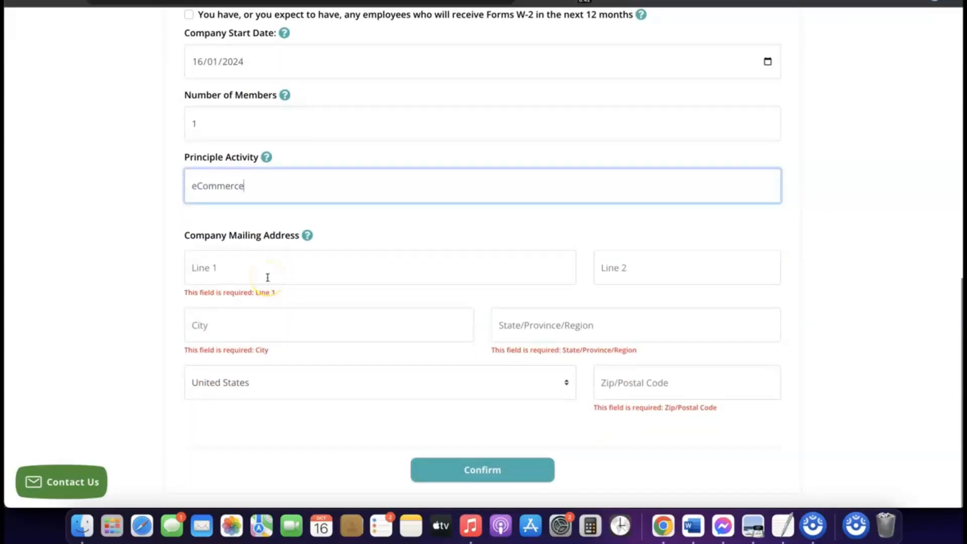
scroll(267, 277, up, 6)
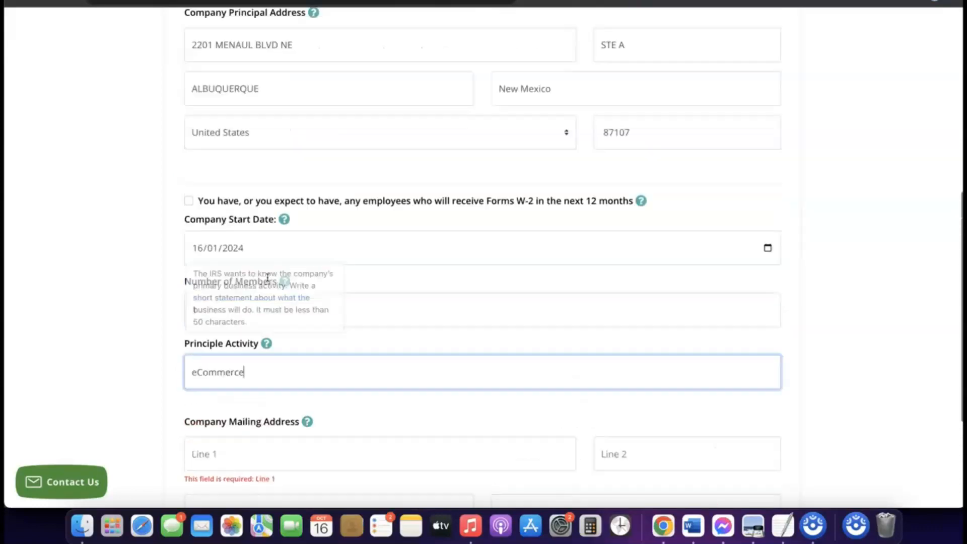
scroll(267, 277, down, 6)
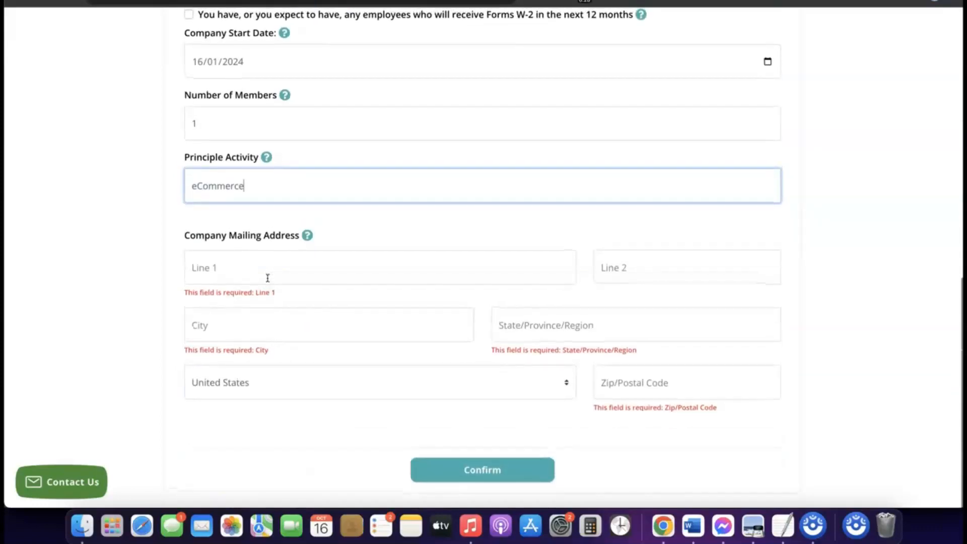
scroll(268, 284, up, 3)
scroll(270, 288, up, 3)
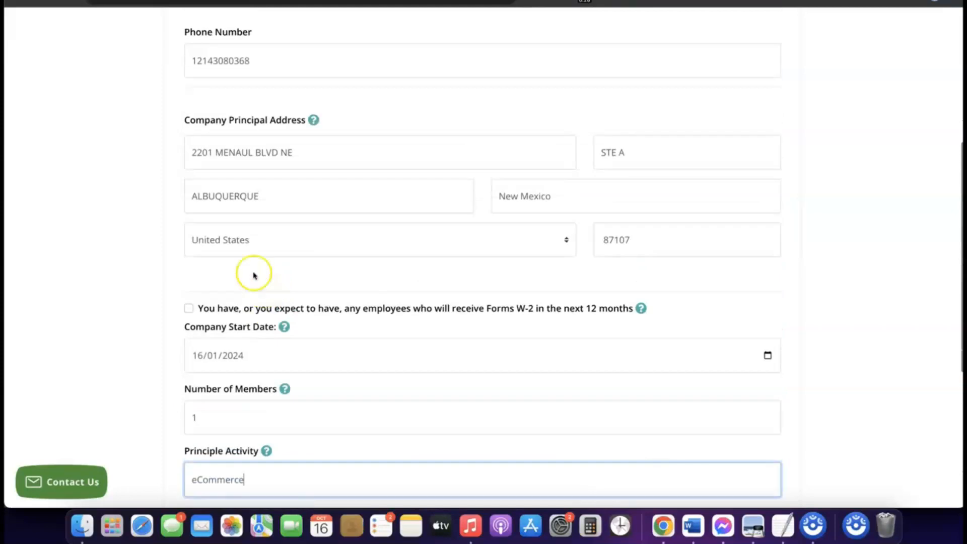
click(268, 153)
triple_click(268, 153)
right_click(268, 153)
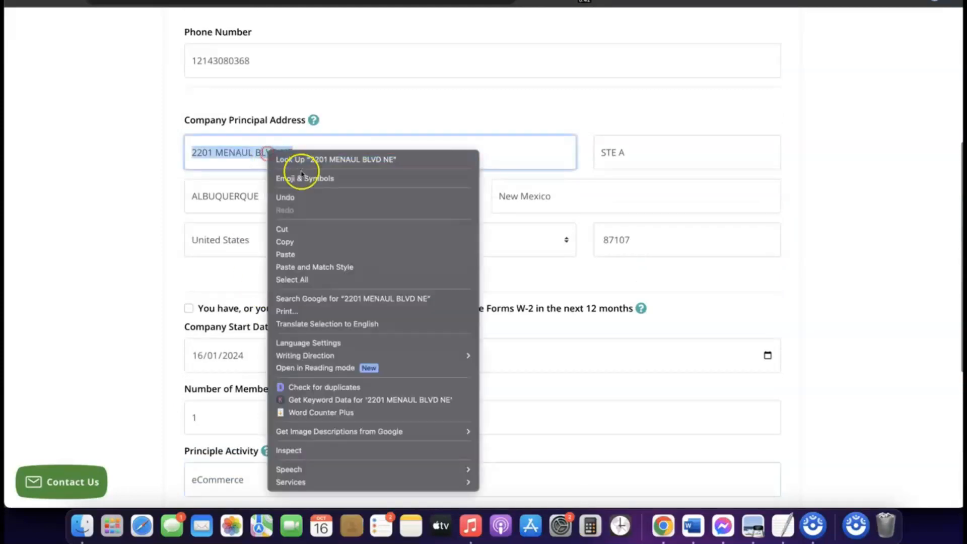
click(297, 242)
scroll(298, 245, down, 5)
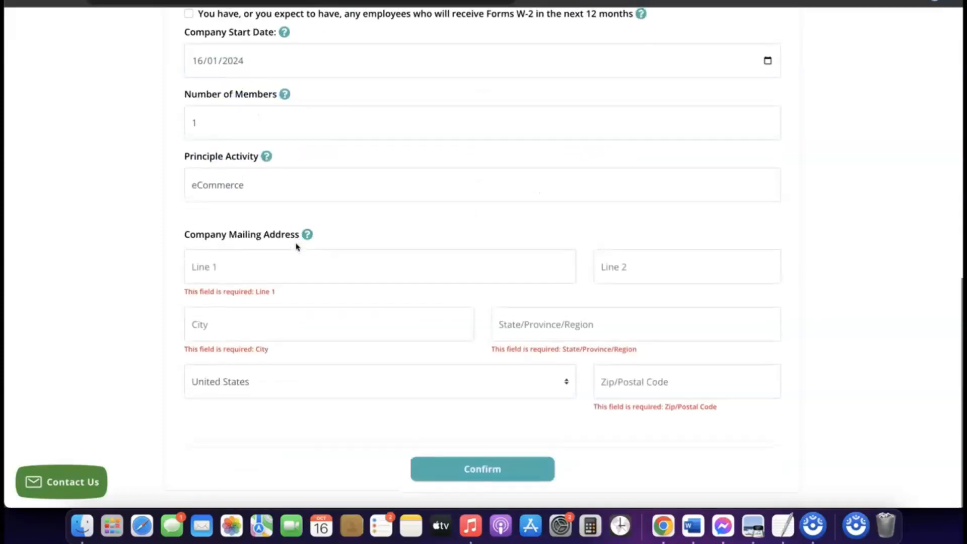
click(250, 268)
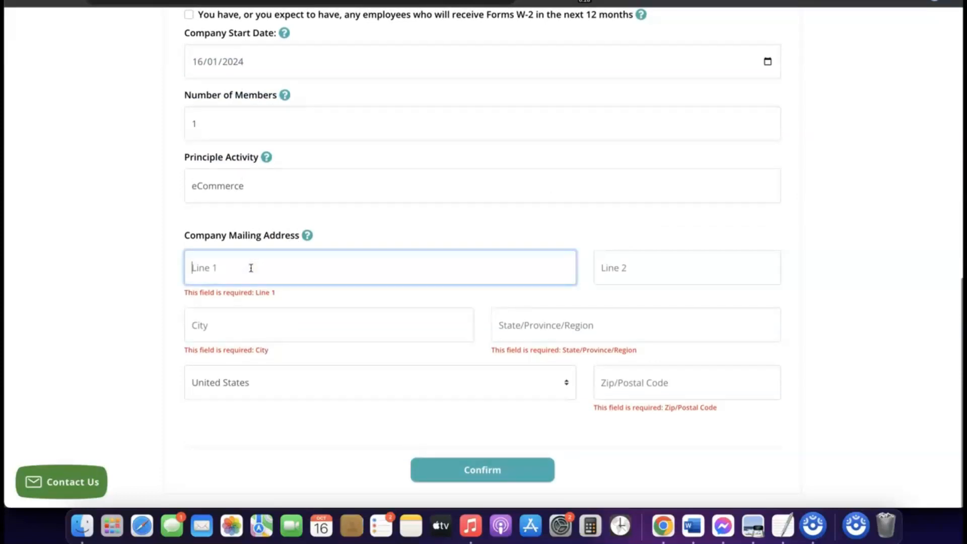
key(super+v)
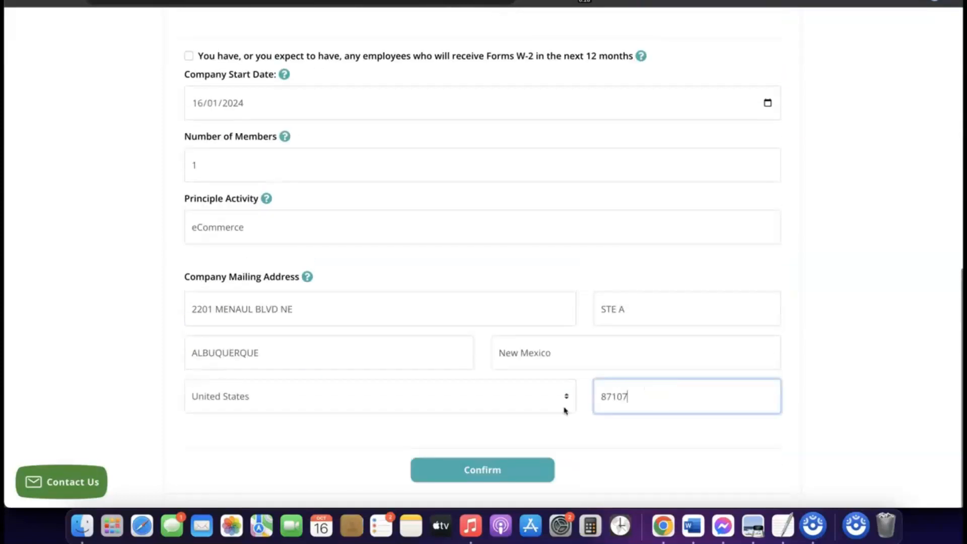
click(564, 431)
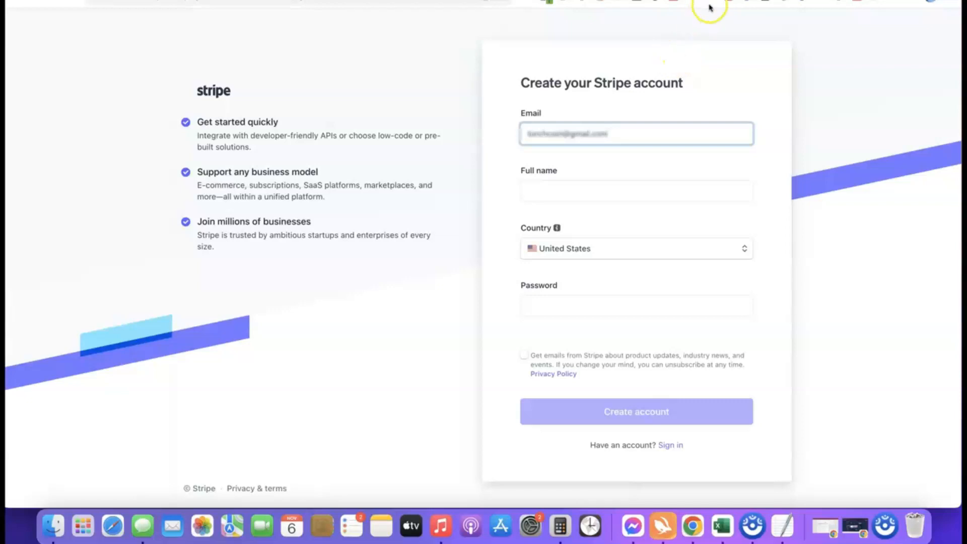
- Switch to Stripe and sign in with the saved e-mail and account password, staying signed in for a week
click(680, 1)
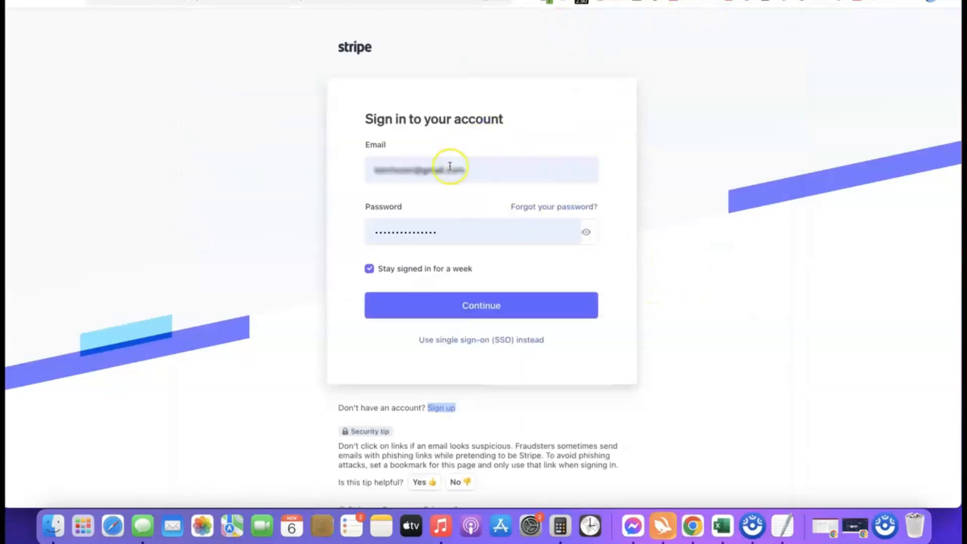
click(464, 309)
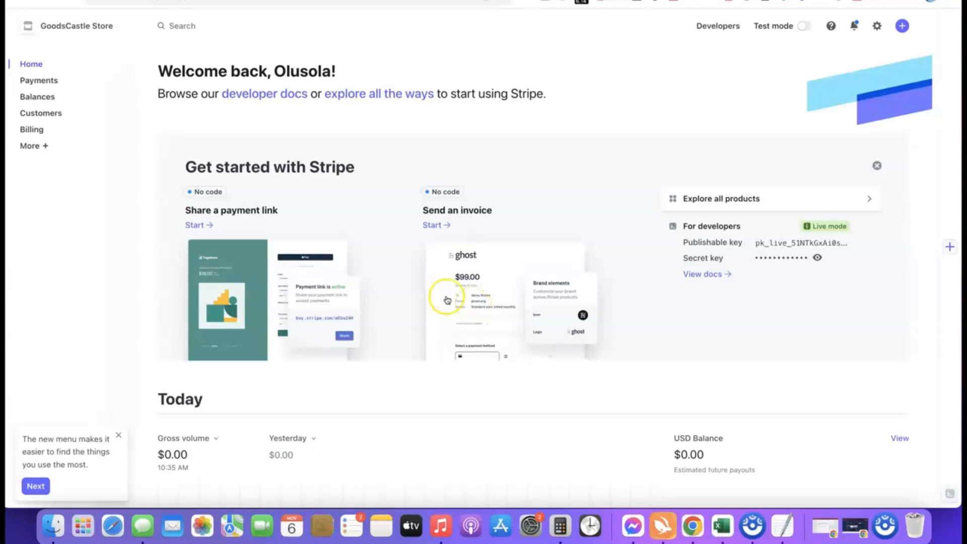
- Create a new Stripe account named Affiliate Blueprint with United States as the country of operation
click(125, 28)
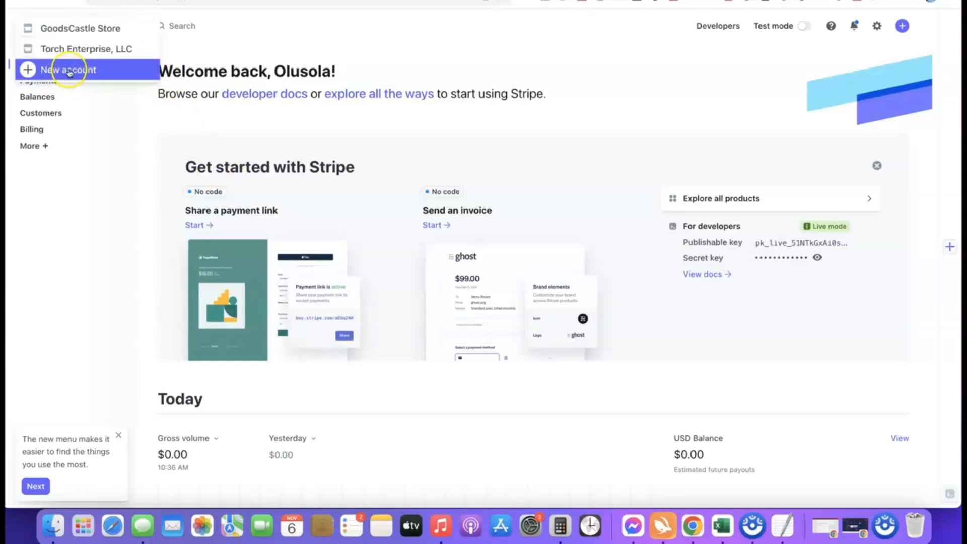
click(76, 74)
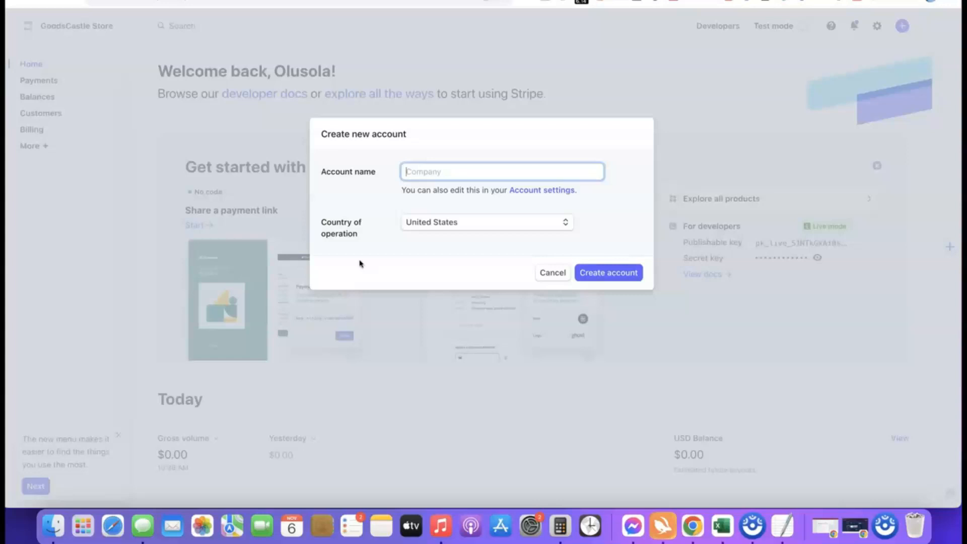
click(428, 177)
click(398, 200)
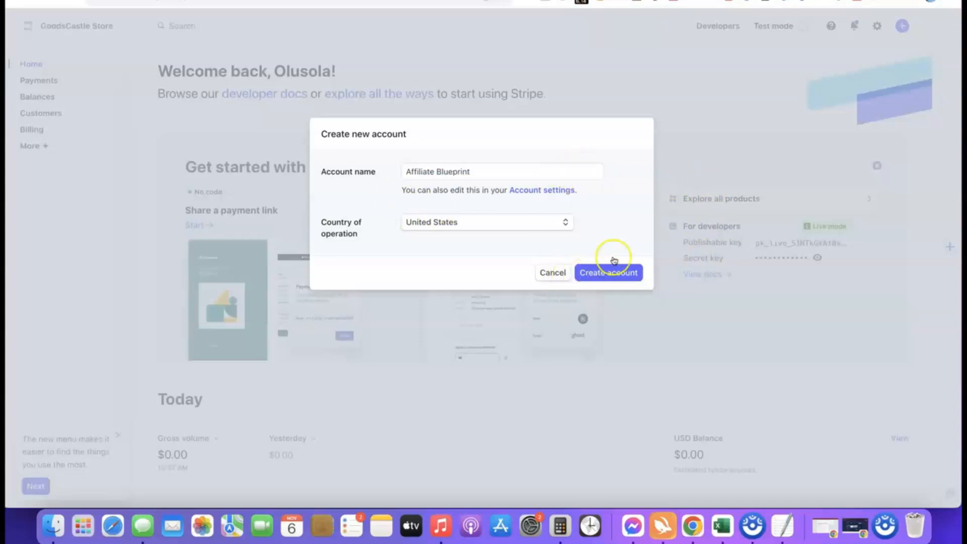
click(604, 275)
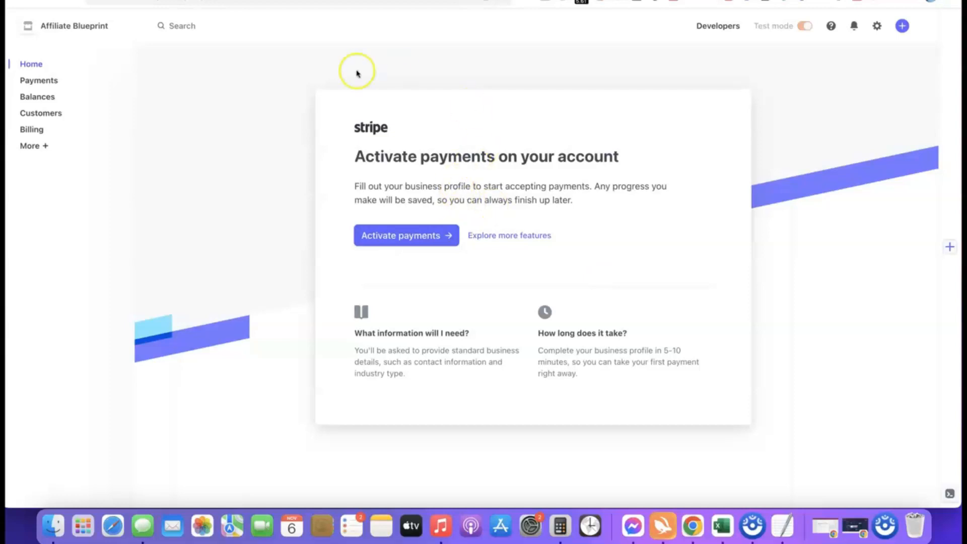
- Start activating payments and submit the United States business type as Company with a Sole proprietorship structure
click(400, 236)
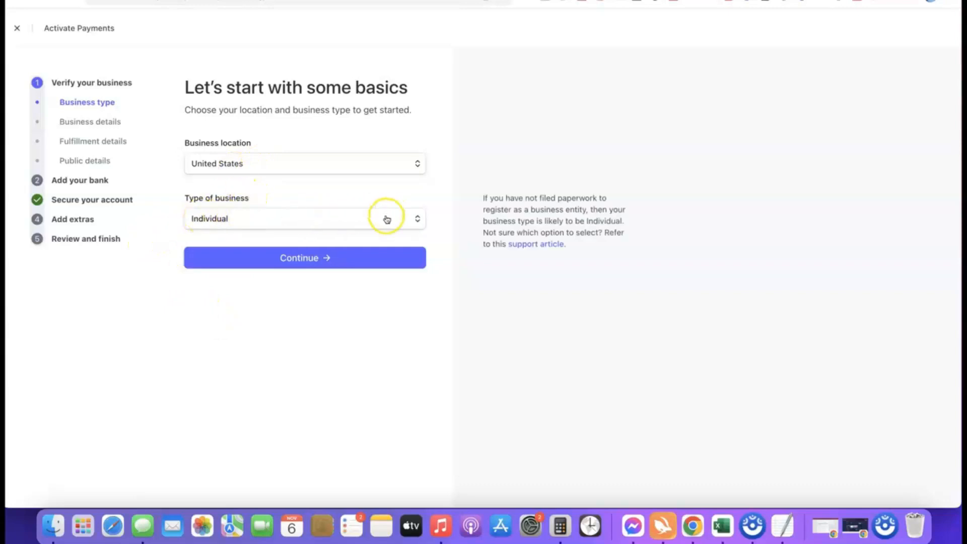
click(416, 220)
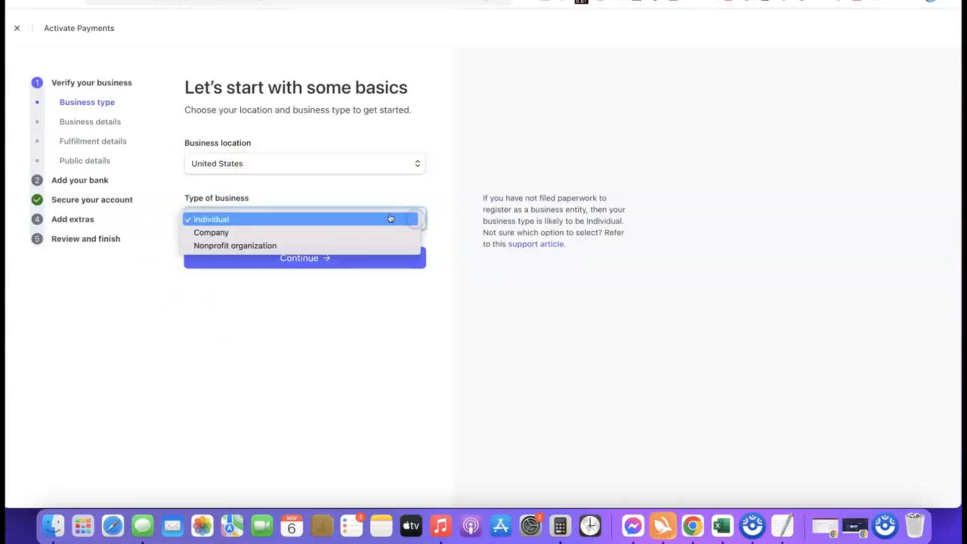
click(215, 232)
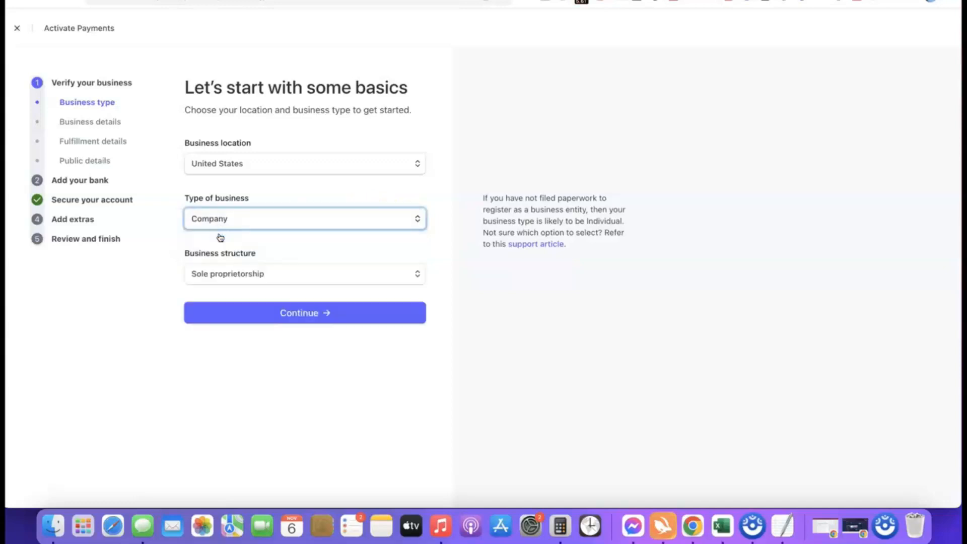
click(282, 274)
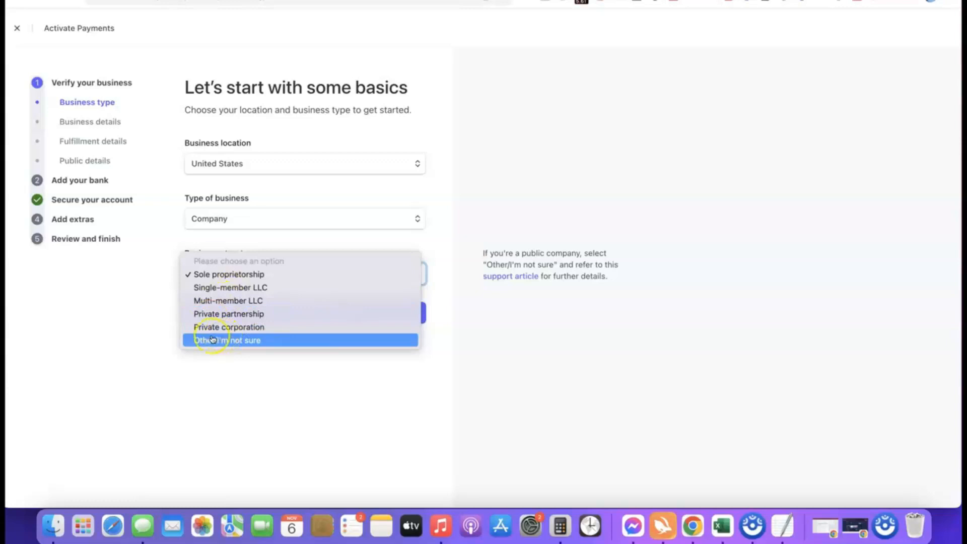
click(209, 275)
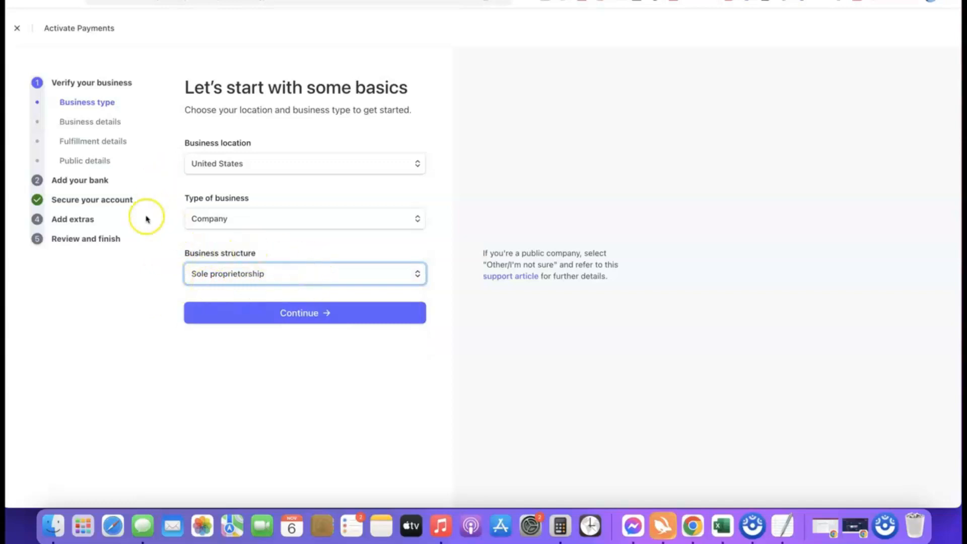
click(303, 315)
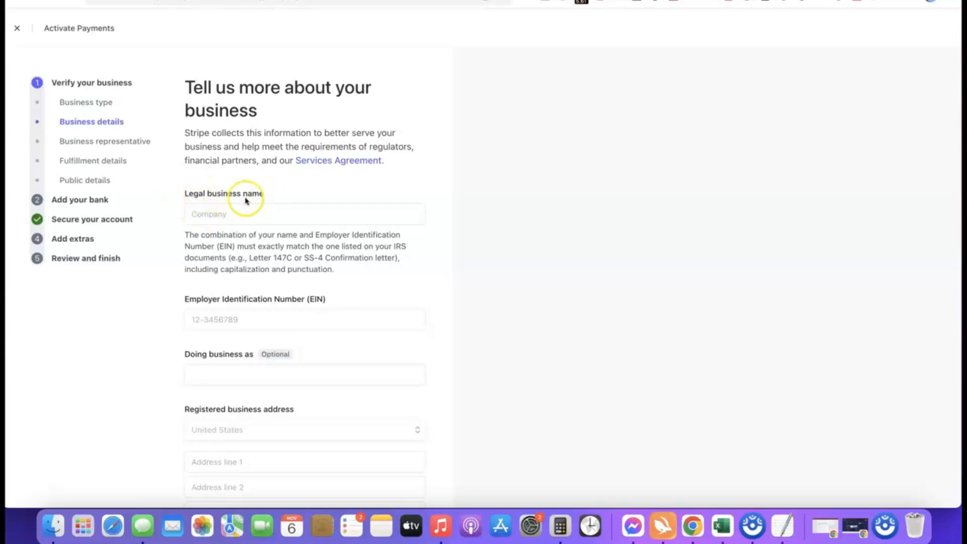
- Enter Torch Enterprise LLC as the legal business name and fill in the Employer Identification Number
click(241, 212)
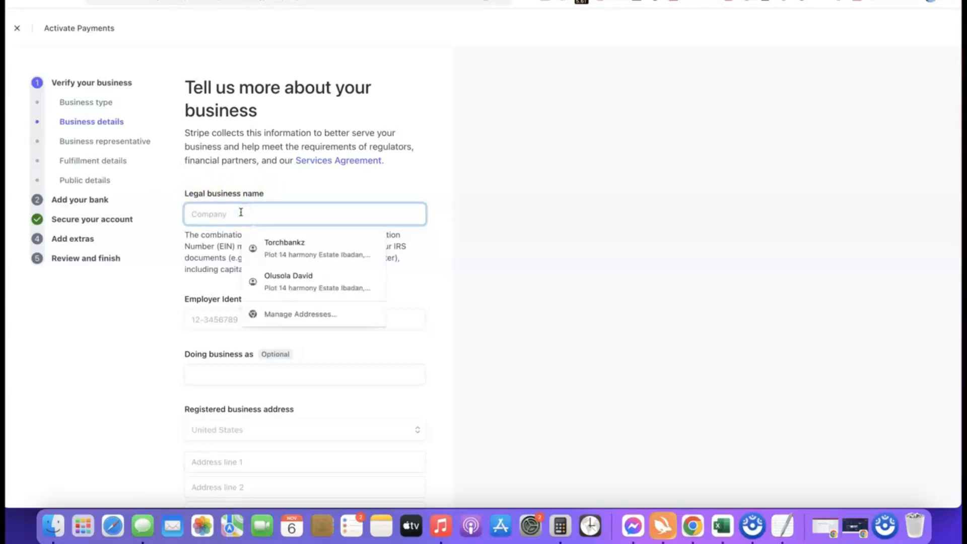
key(super+v)
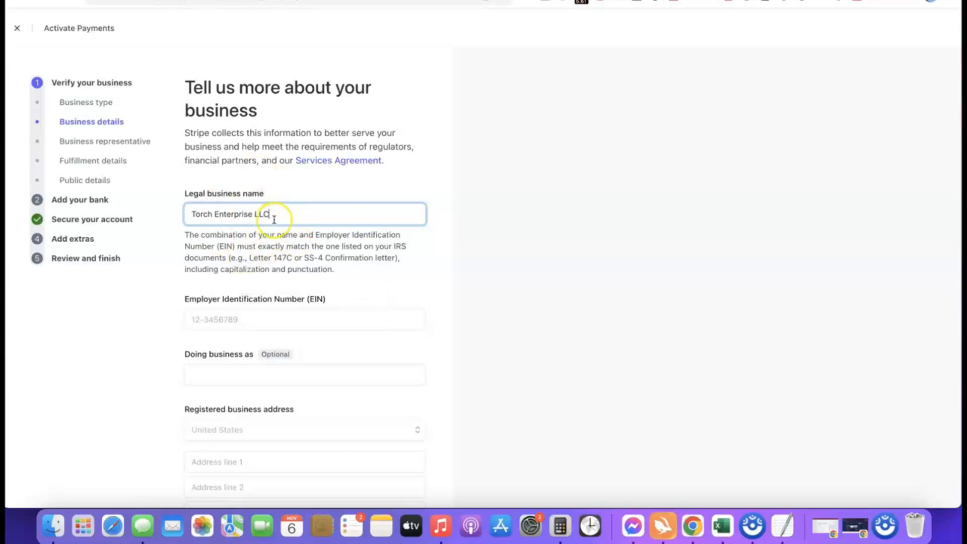
scroll(268, 310, down, 2)
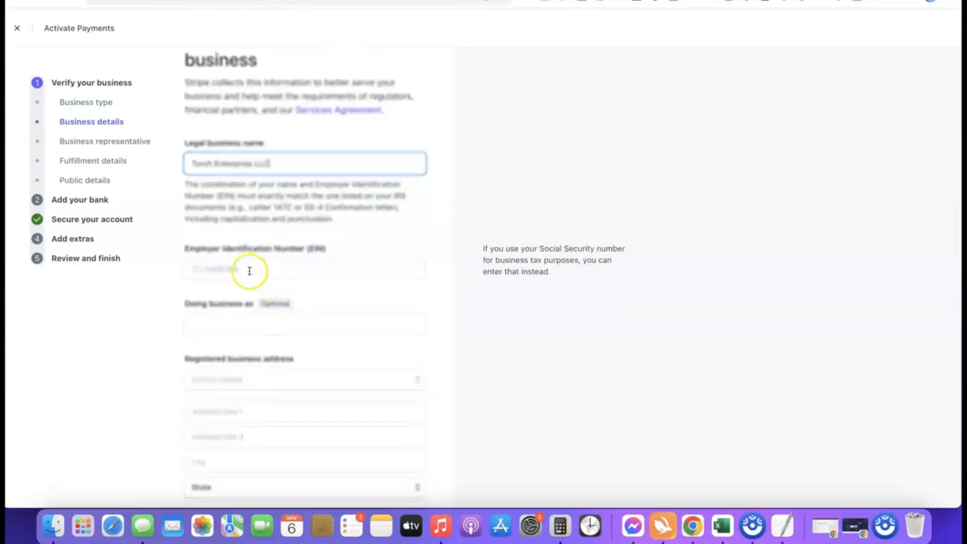
scroll(252, 264, down, 1)
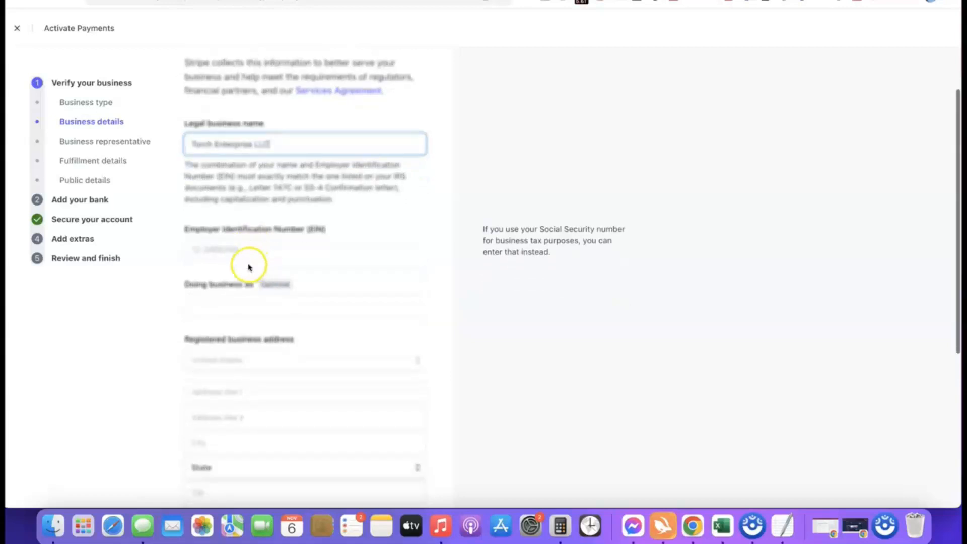
click(251, 250)
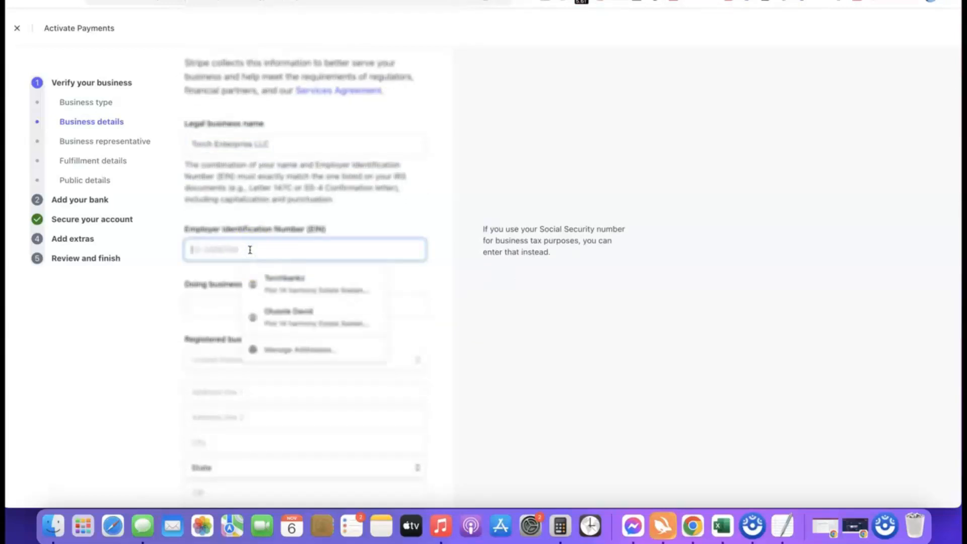
click(181, 271)
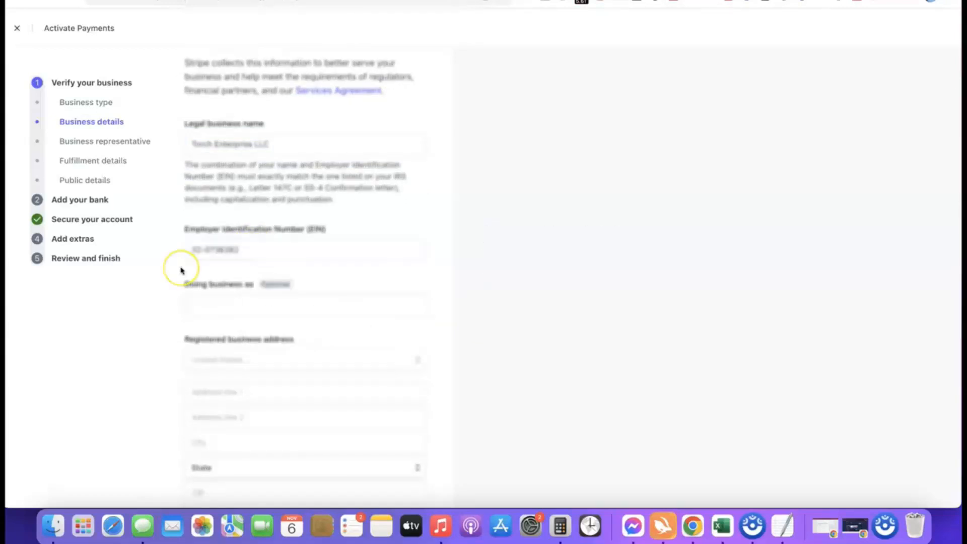
- Leave the optional operating name blank and fill in the registered business address, including city, state and ZIP code
scroll(248, 266, down, 2)
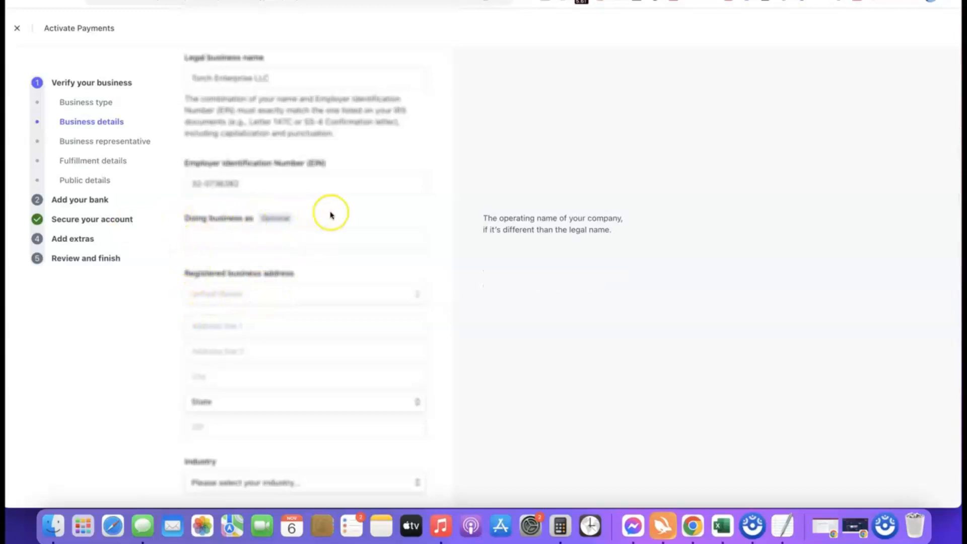
scroll(302, 201, down, 1)
scroll(295, 209, down, 2)
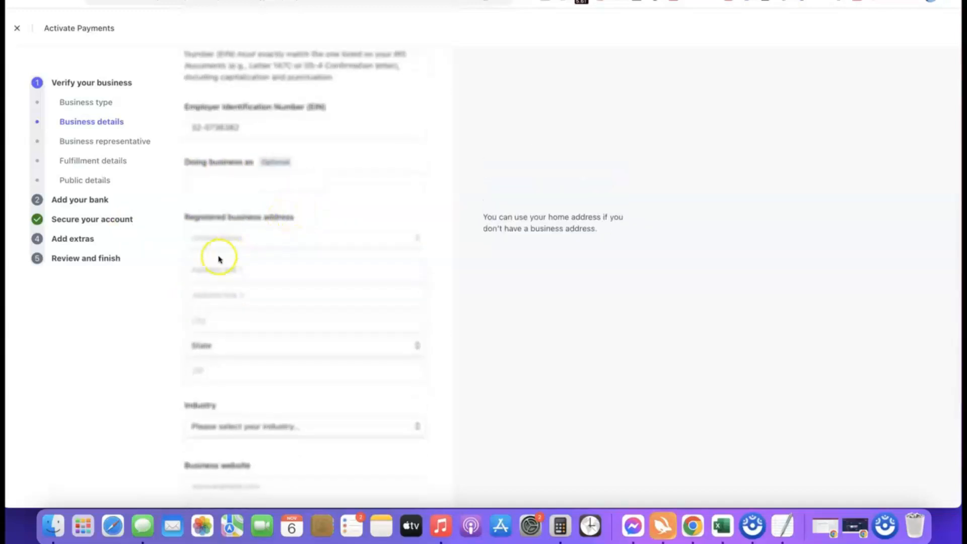
click(518, 329)
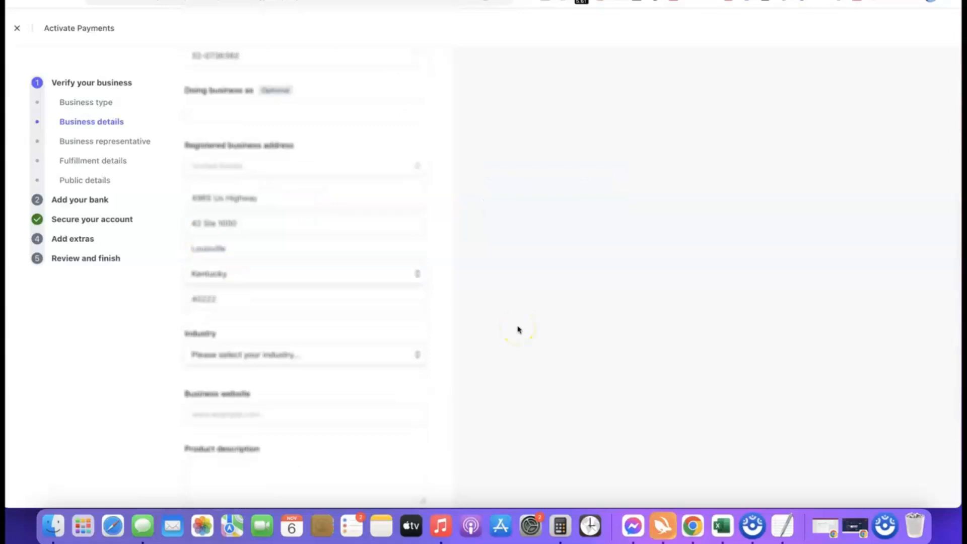
scroll(447, 281, down, 3)
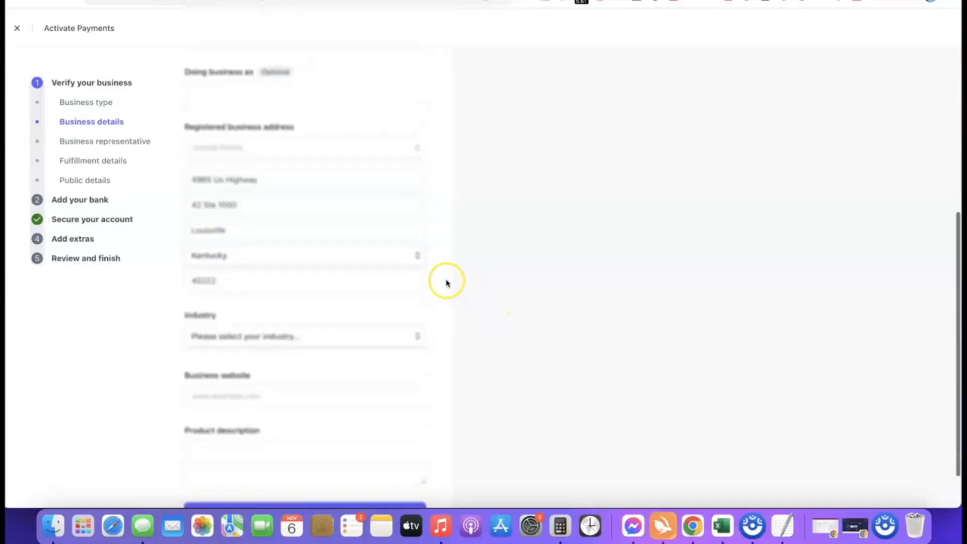
mouse_move(279, 287)
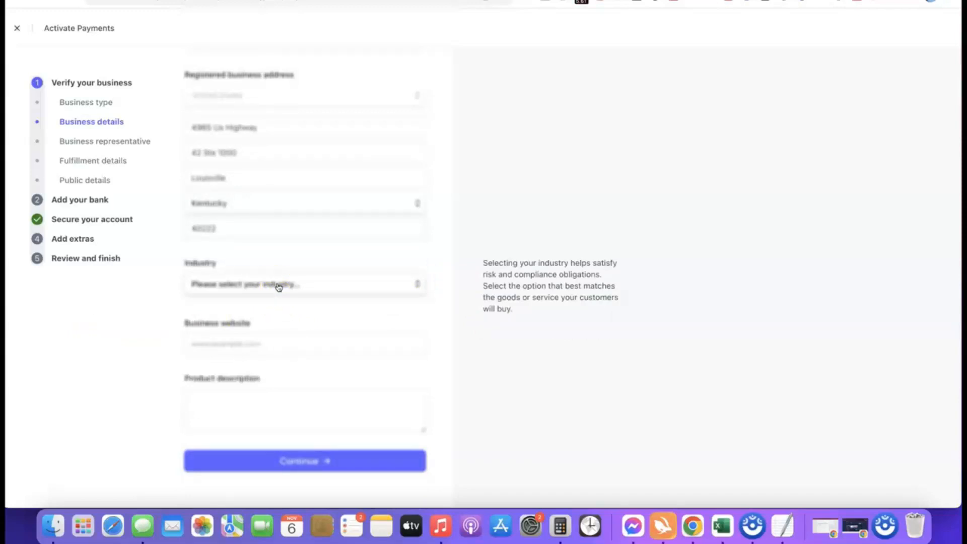
click(278, 285)
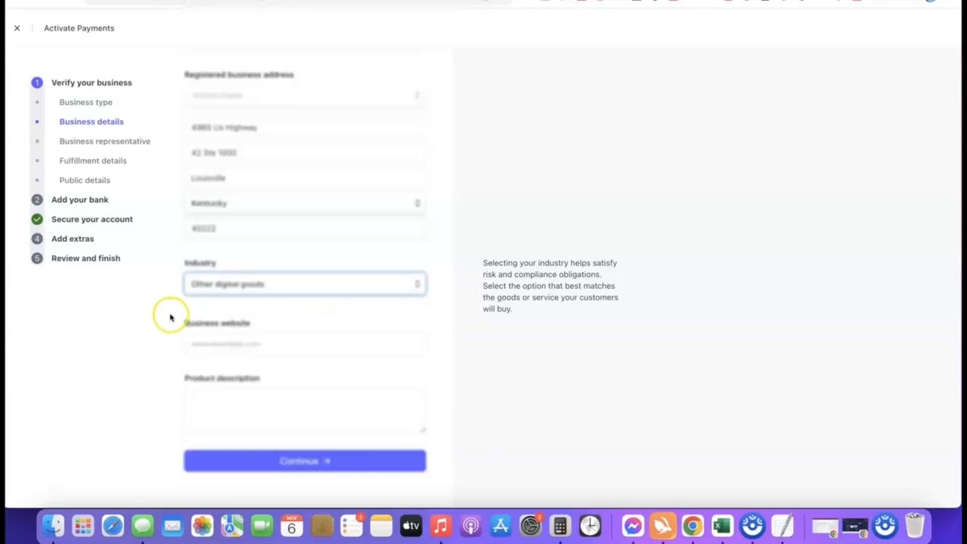
click(417, 309)
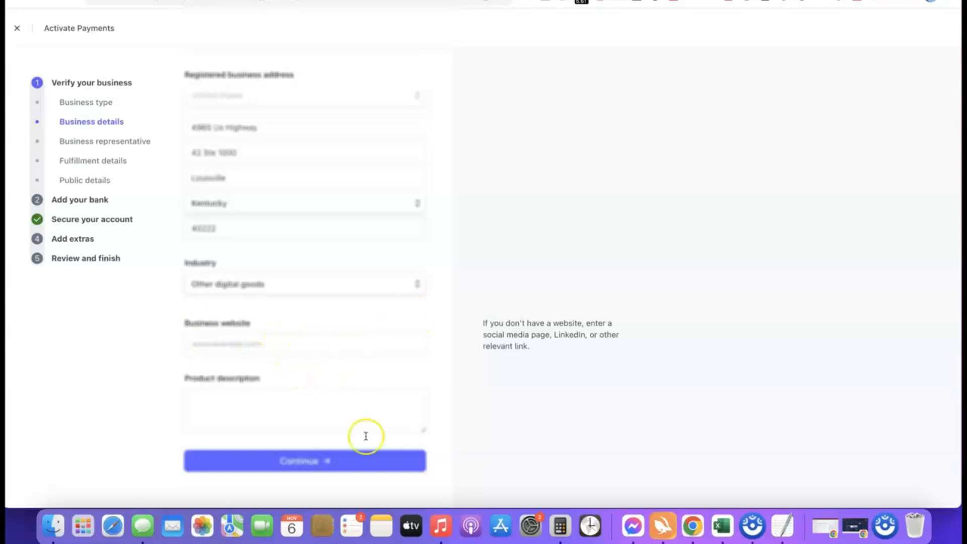
click(292, 346)
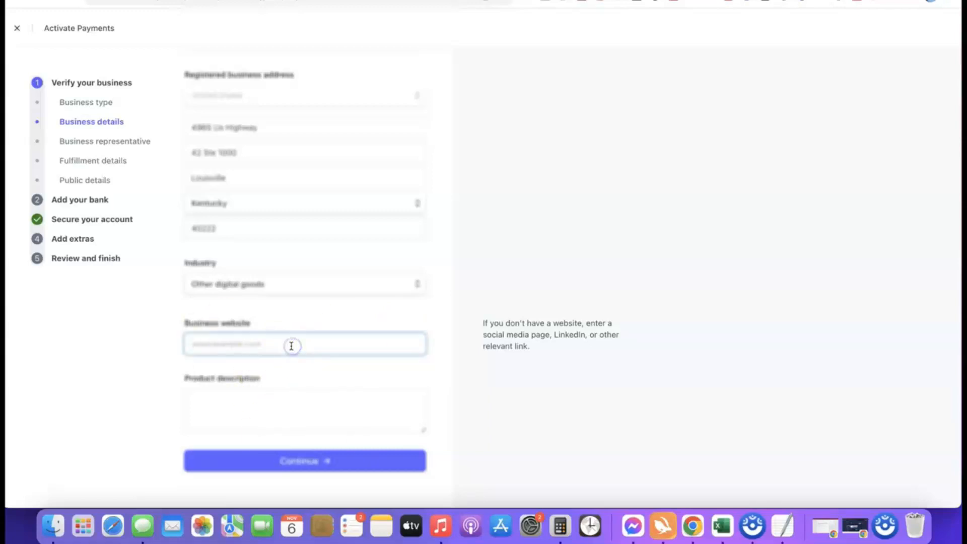
text(https://affiliatebloggingblueprint.com/)
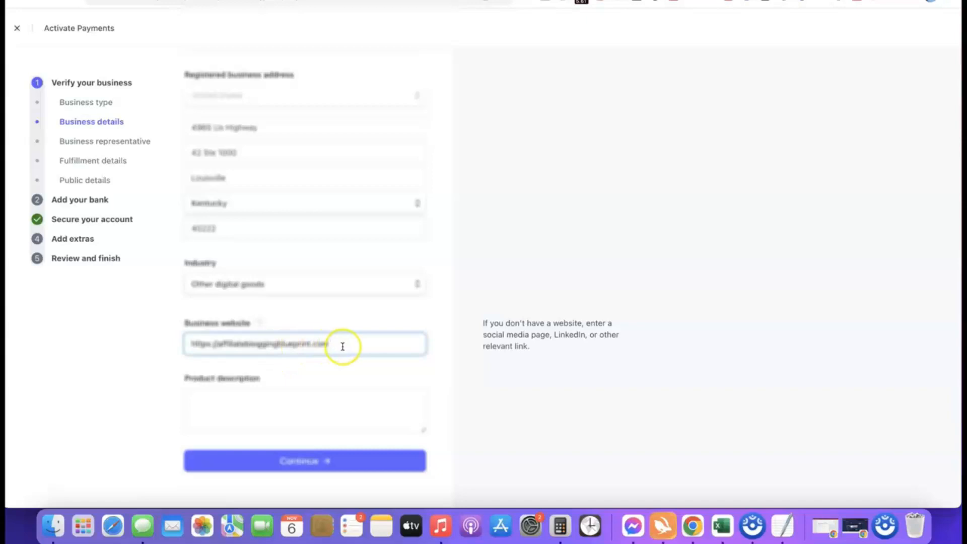
click(110, 349)
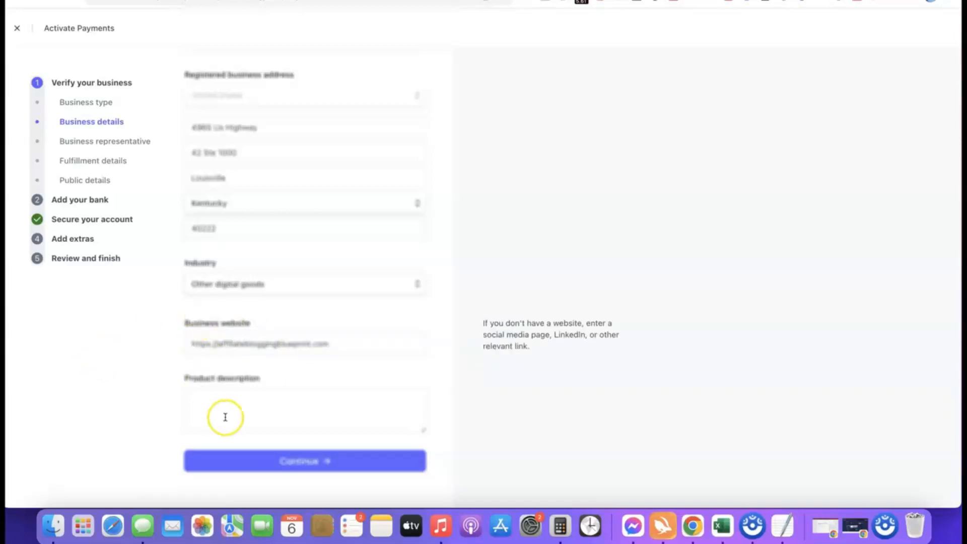
- Enter the product description "Our product is a digital course training we sell to our site visitors." and submit the business details
click(244, 393)
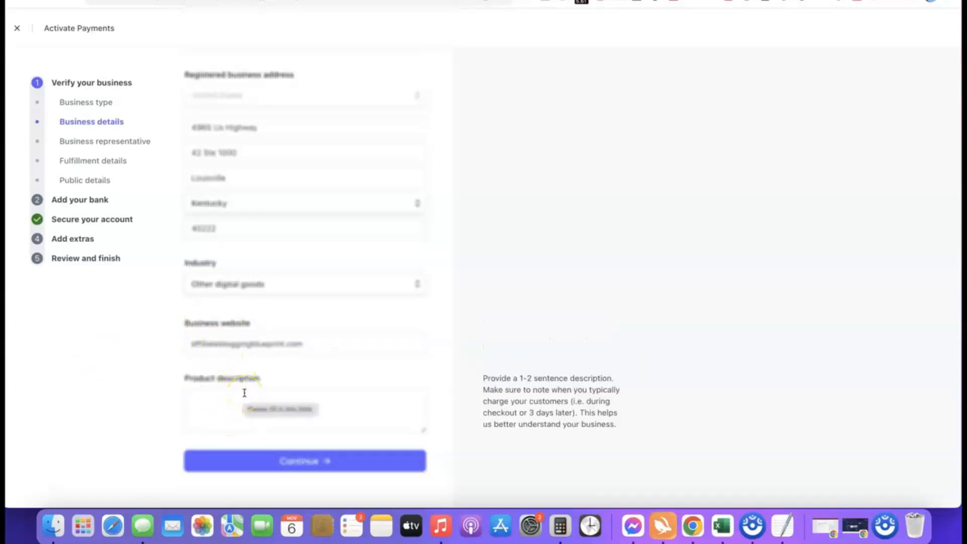
text(Our product is a digital course training we sell to our site visitors.)
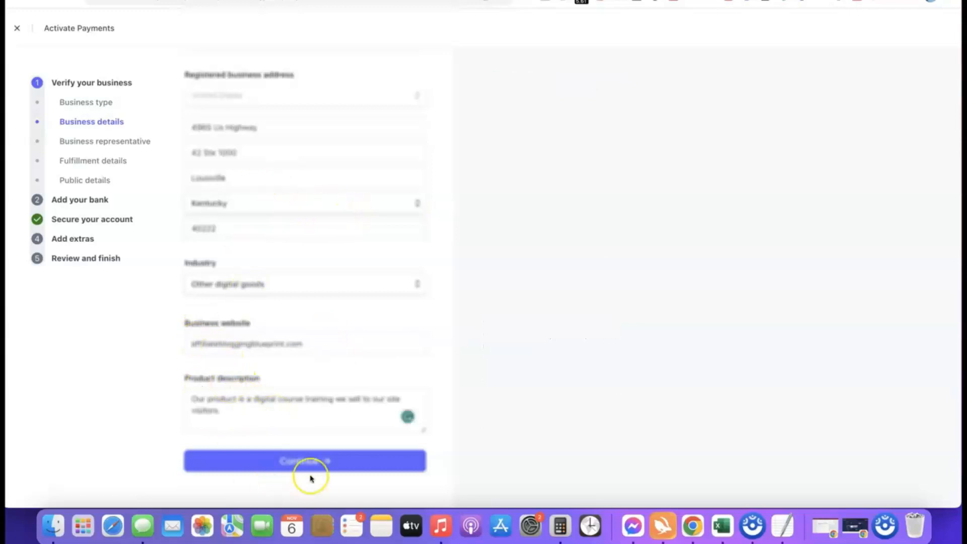
click(291, 462)
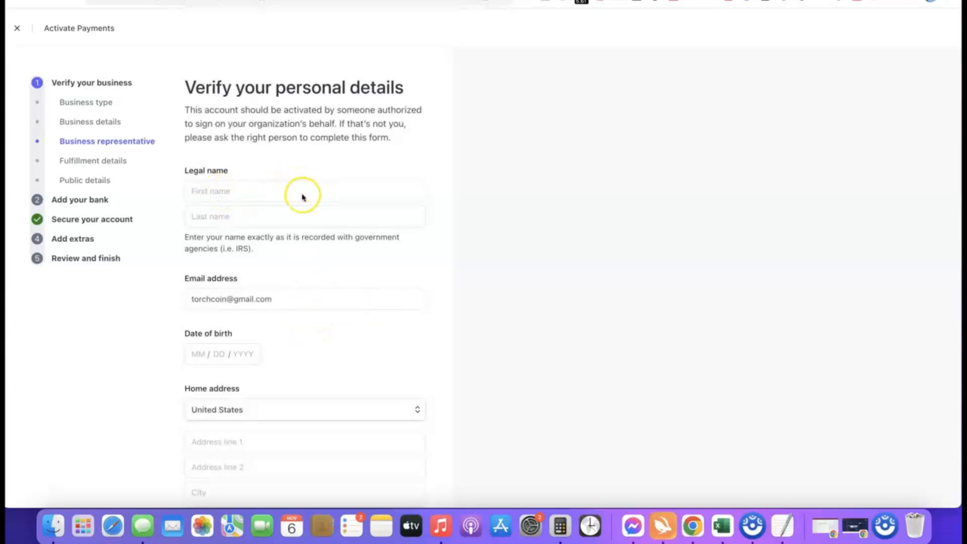
- Review the representative's personal details form, including the home address country options, phone country codes and Social Security number field
scroll(267, 348, down, 1)
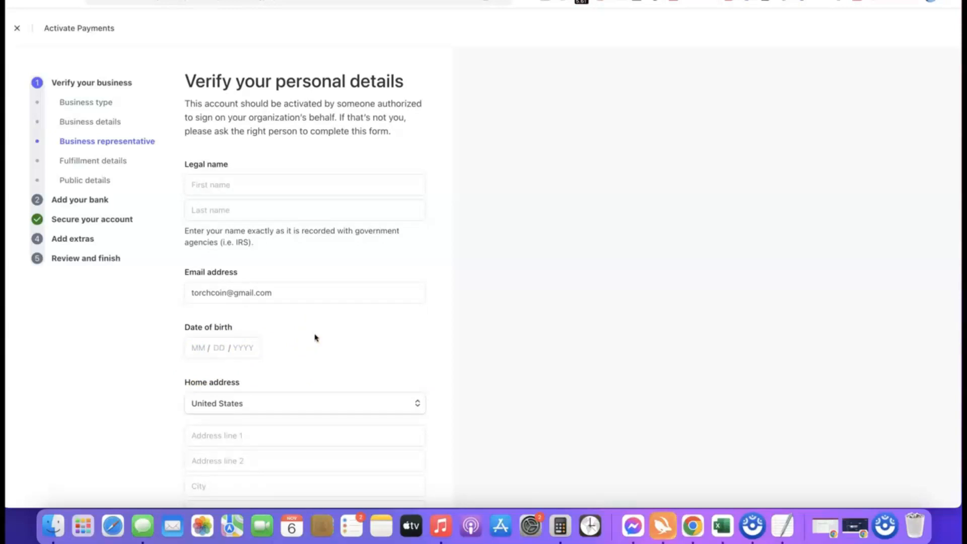
scroll(330, 350, down, 5)
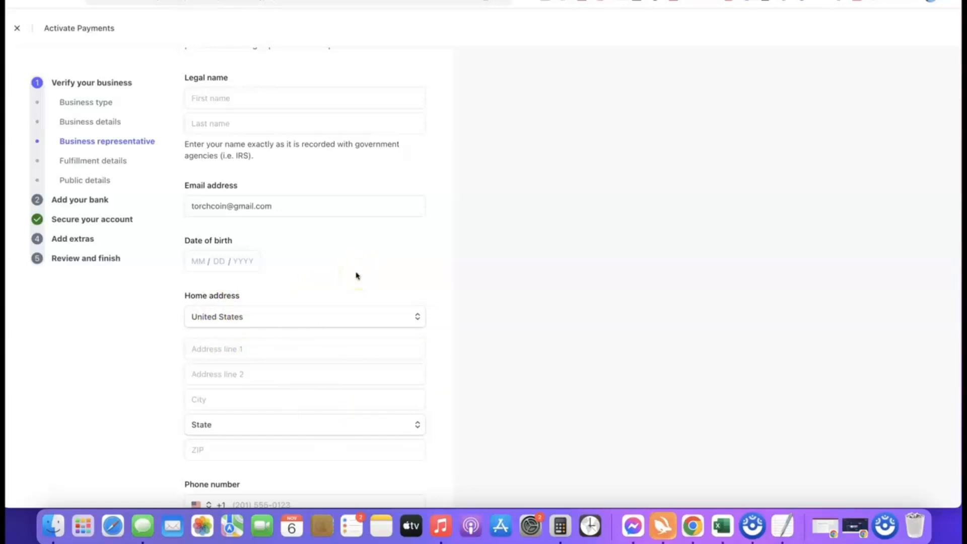
click(416, 317)
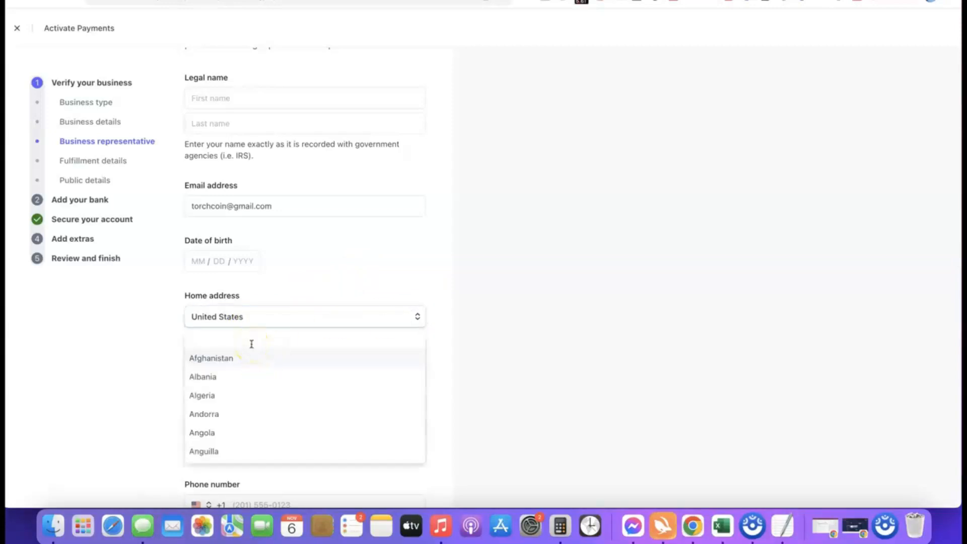
click(267, 315)
scroll(298, 309, down, 2)
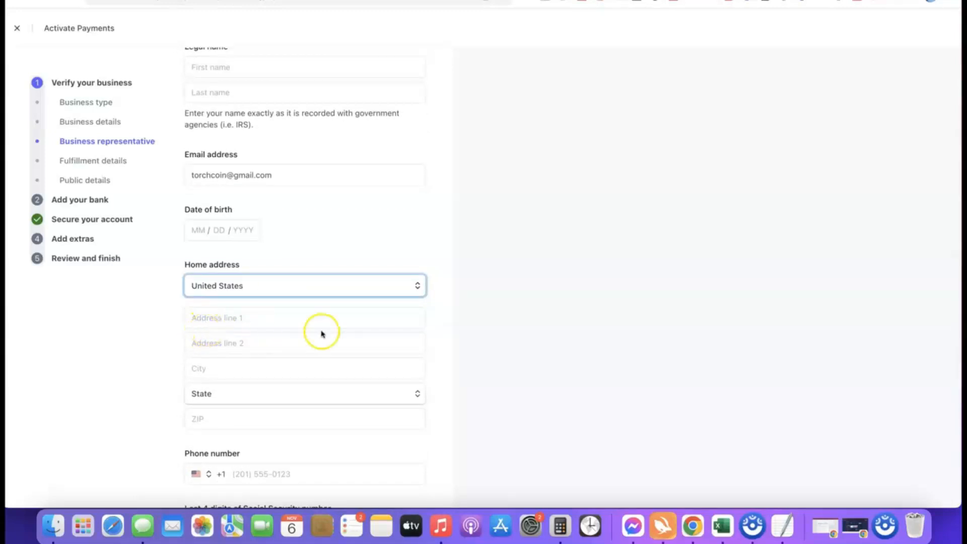
scroll(321, 333, down, 3)
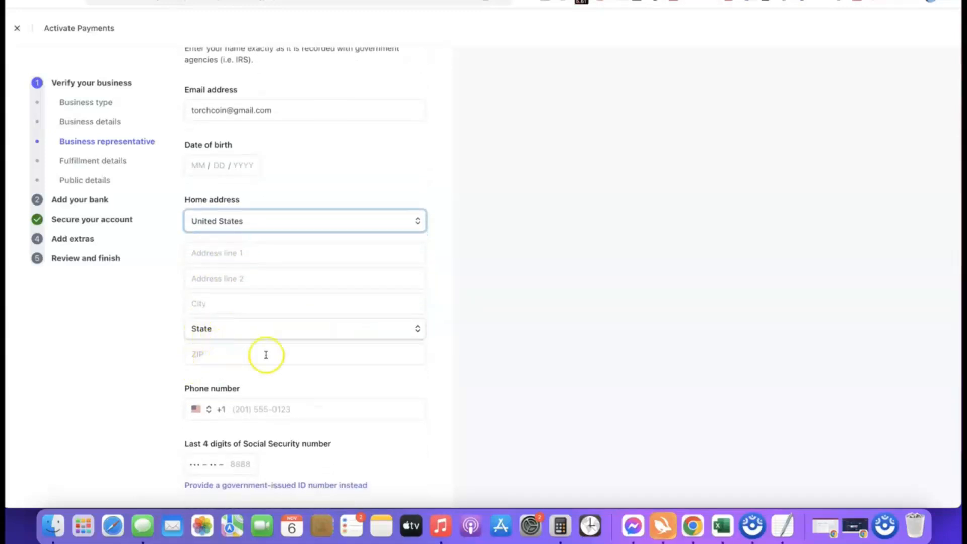
scroll(266, 355, down, 2)
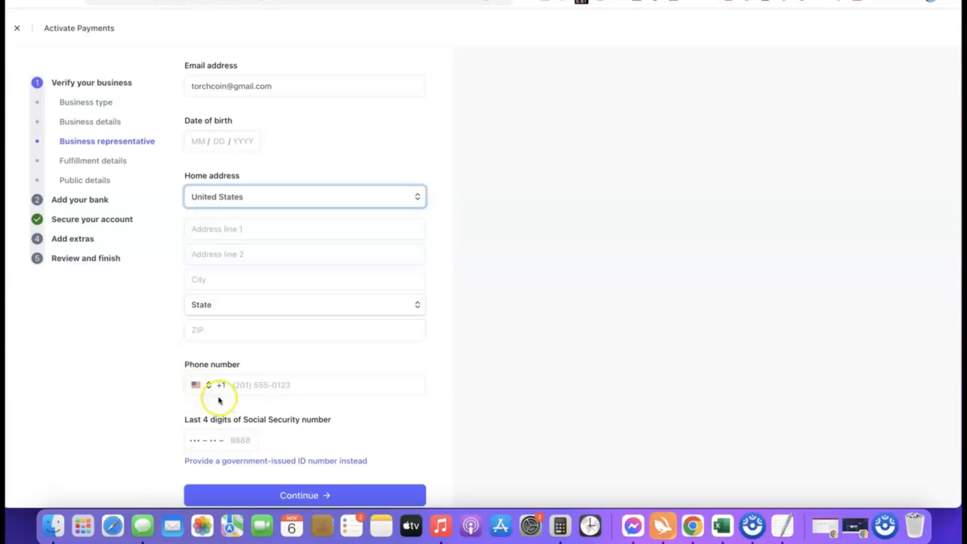
click(201, 385)
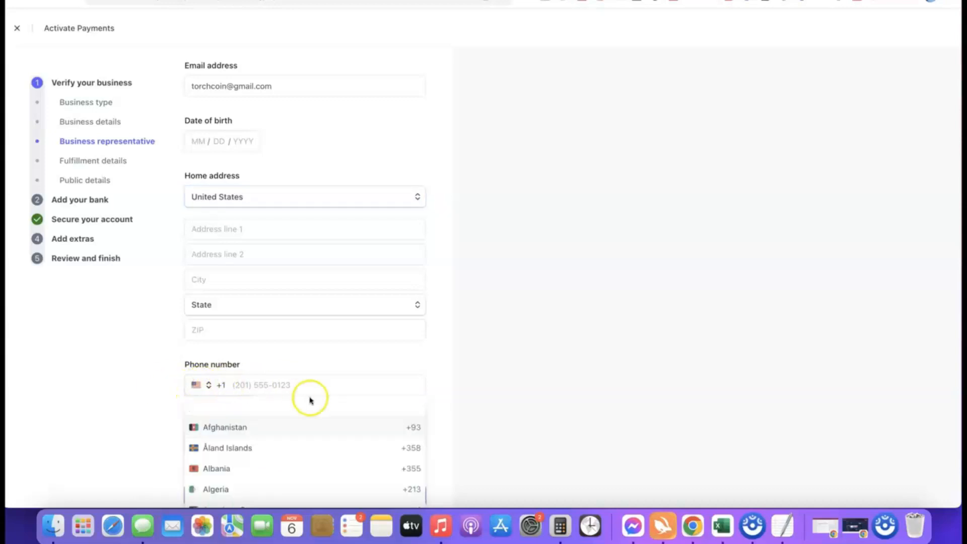
click(443, 393)
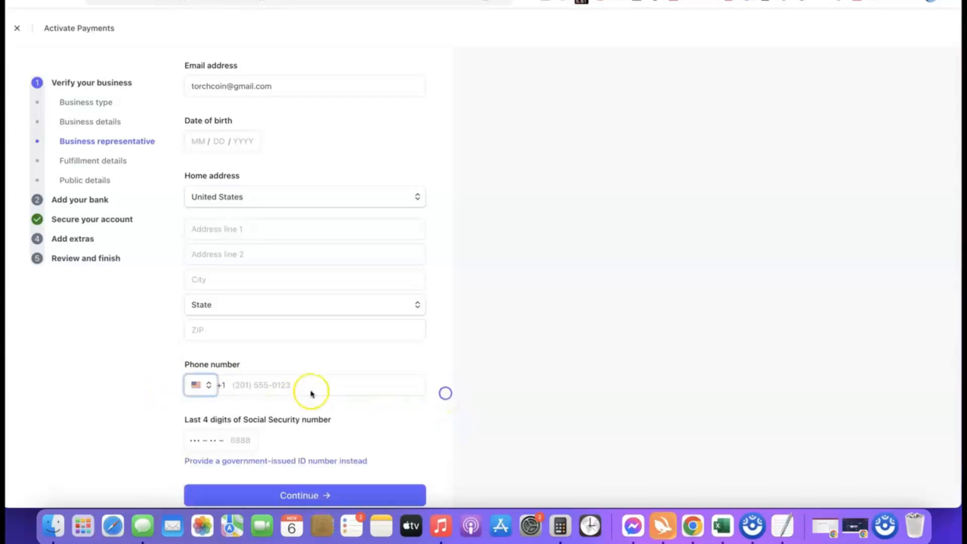
scroll(399, 380, down, 1)
scroll(399, 380, down, 1)
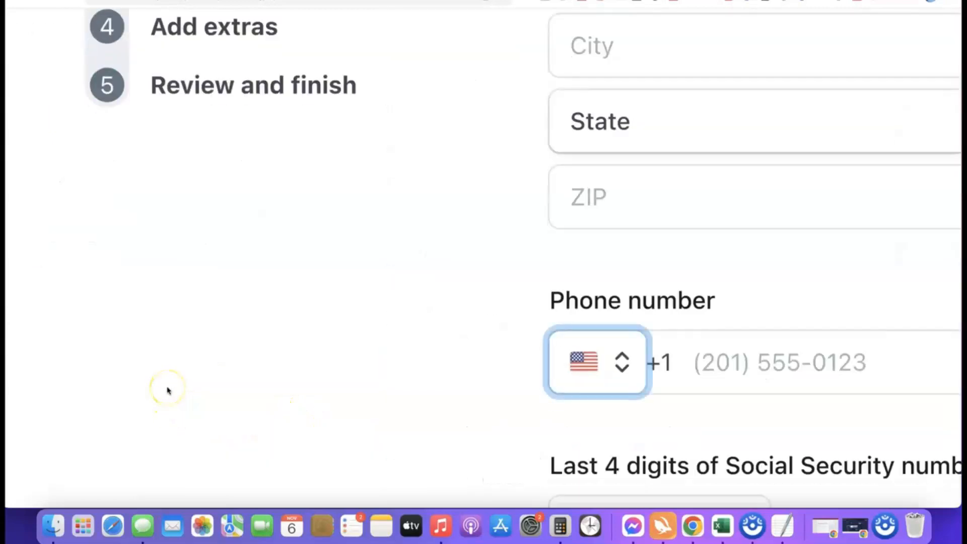
scroll(175, 390, right, 2)
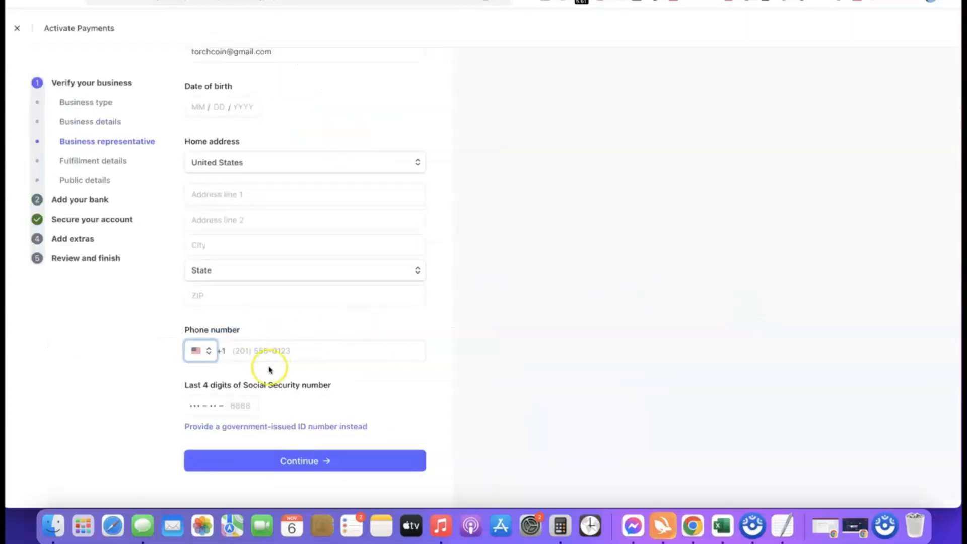
- Switch identity verification to a government-issued ID number and choose NG as the issuing country
click(275, 427)
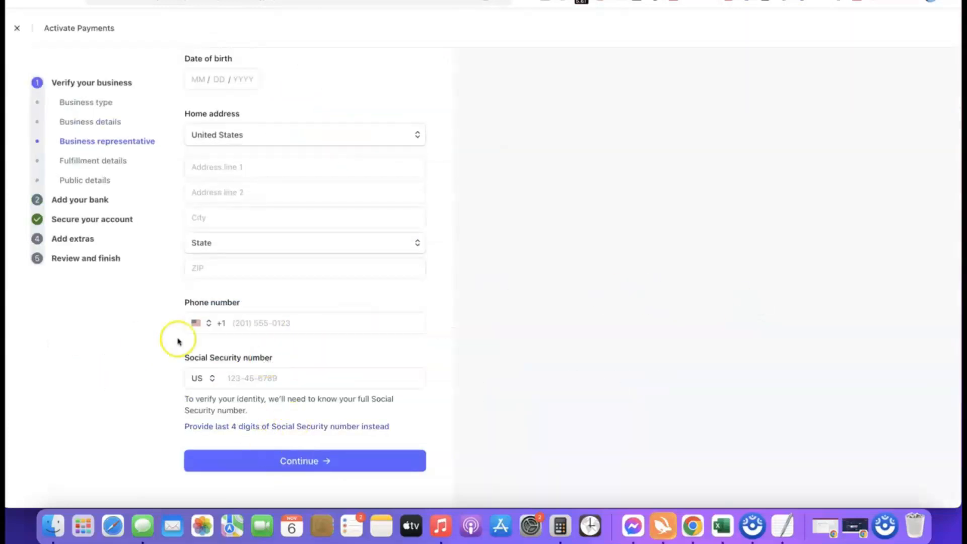
click(207, 378)
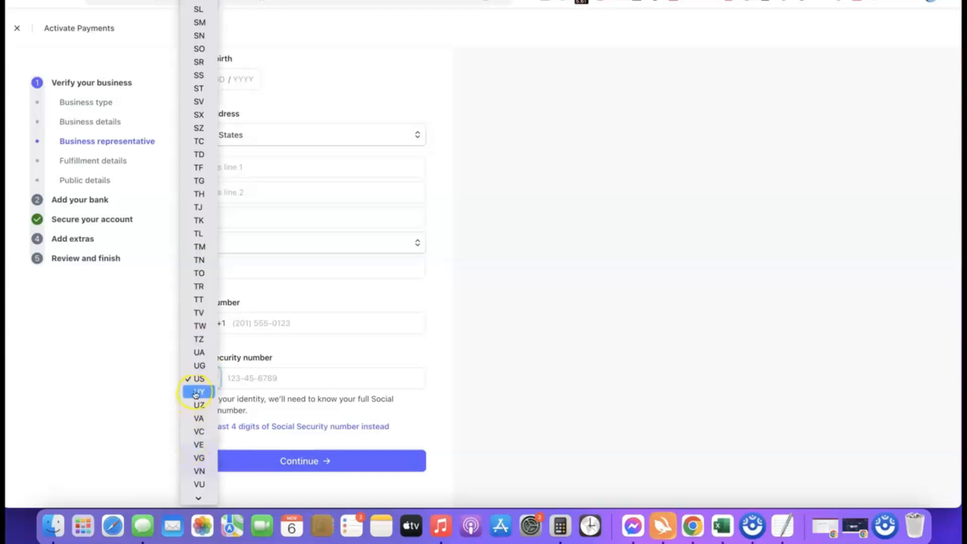
scroll(197, 204, down, 1)
scroll(197, 206, down, 1)
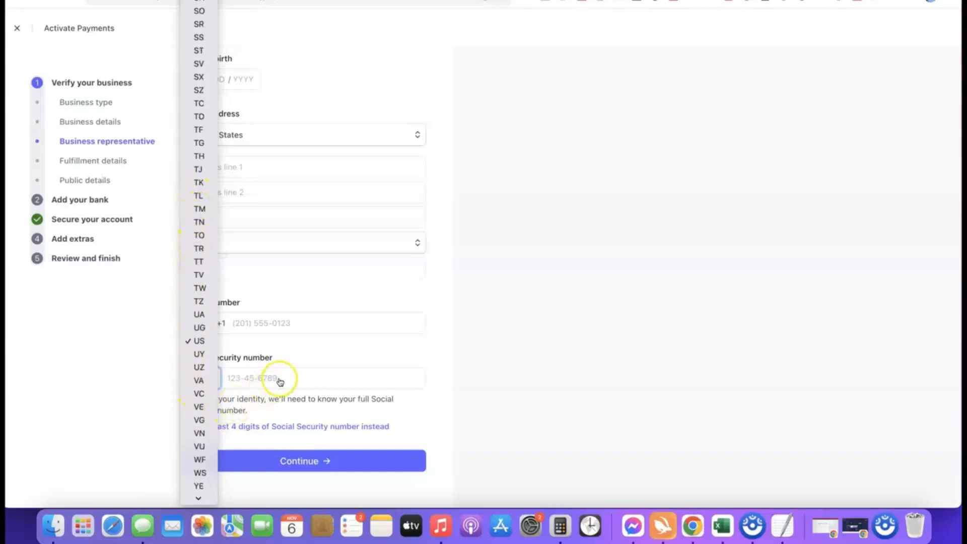
click(437, 377)
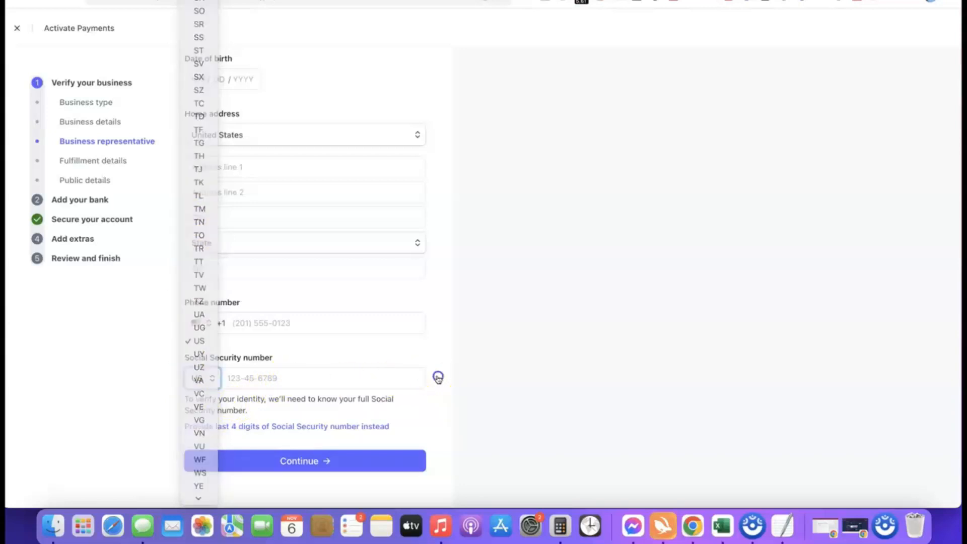
click(202, 378)
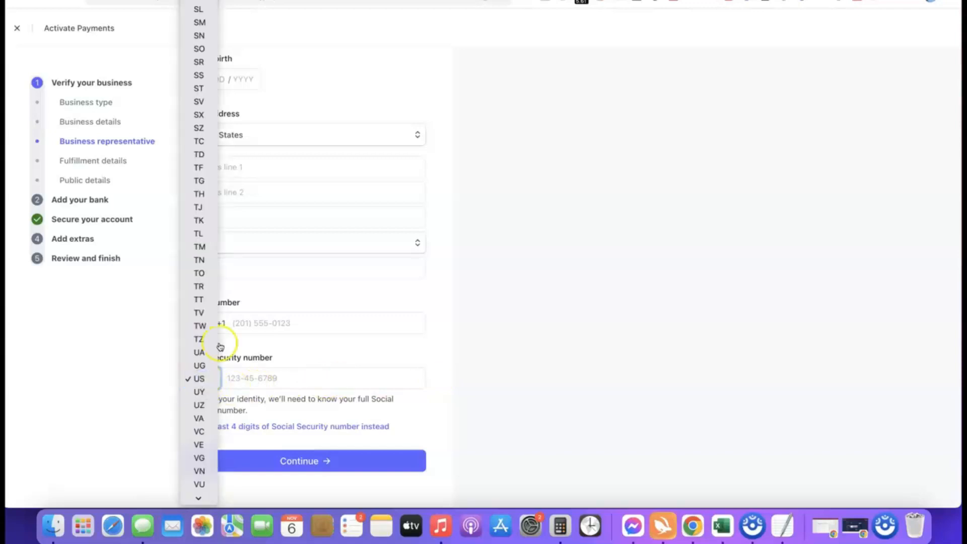
scroll(204, 352, down, 3)
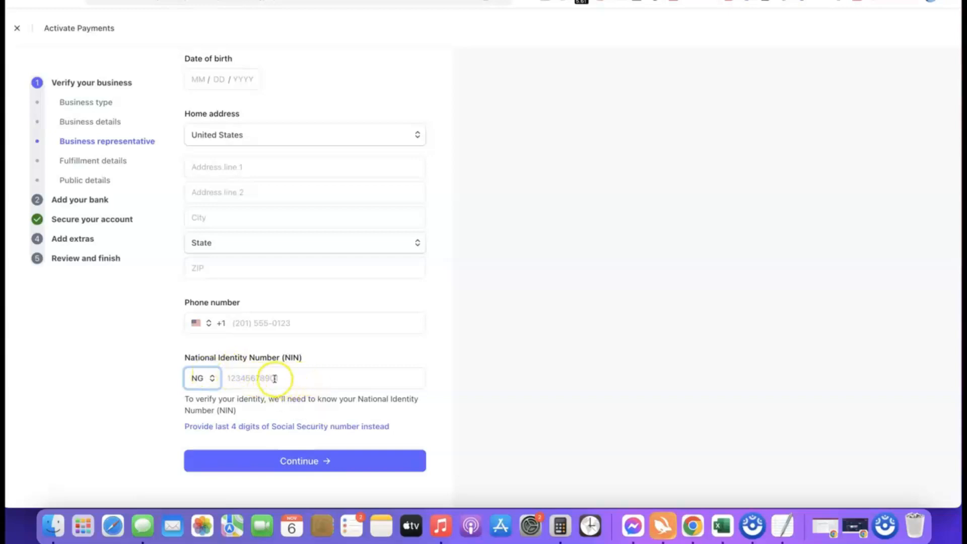
- Set the phone number's country code to Nigeria (+234) and submit the representative's personal details
click(196, 322)
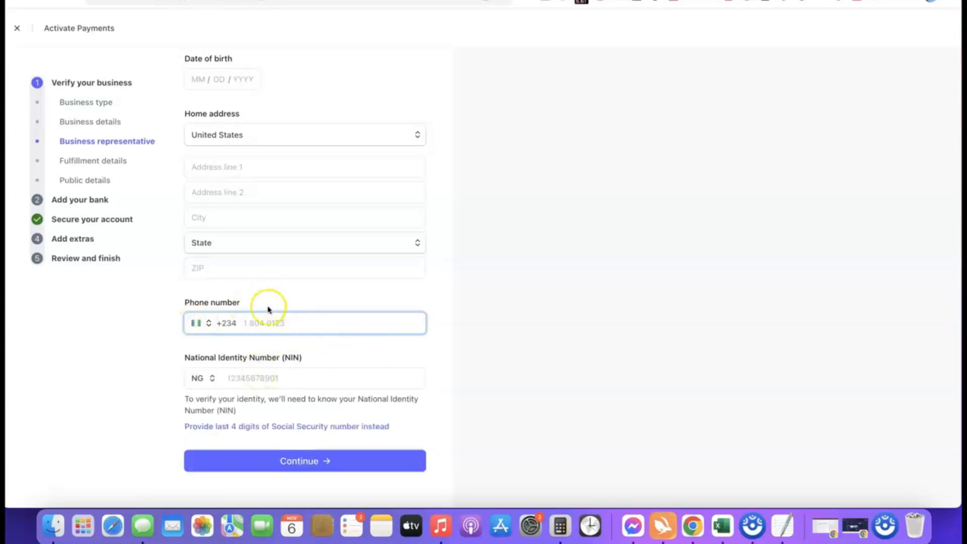
scroll(265, 302, up, 2)
scroll(344, 225, down, 2)
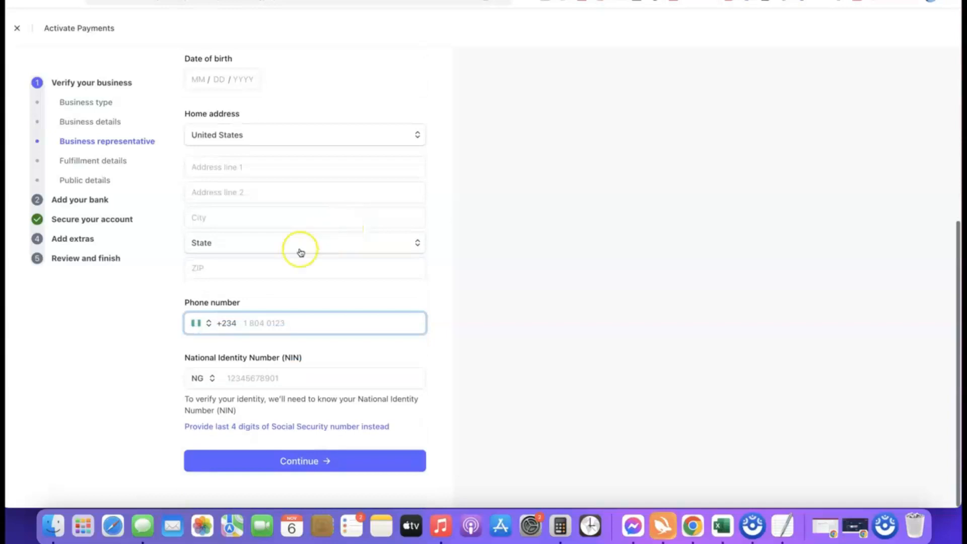
click(300, 468)
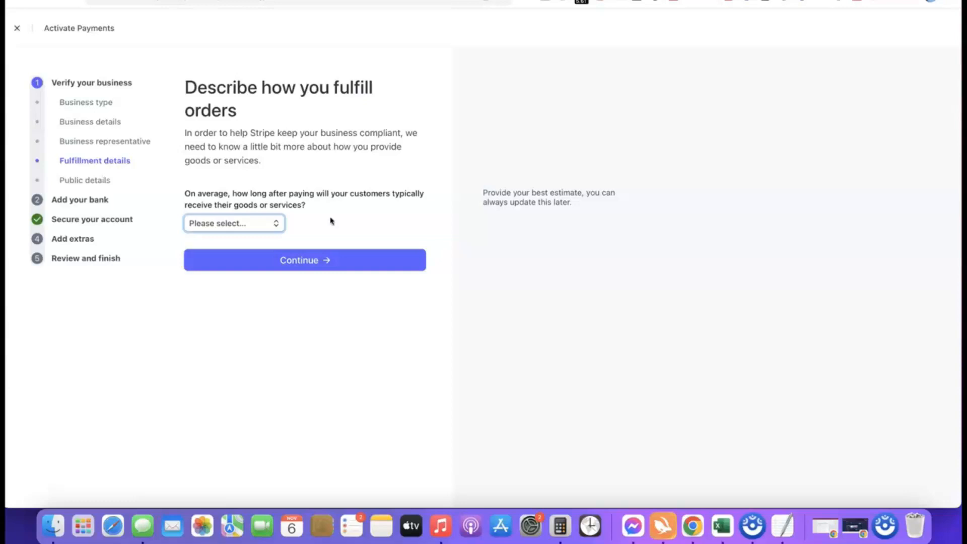
- Set the average time for customers to receive their goods or services to Within one day and submit the fulfillment details
click(255, 228)
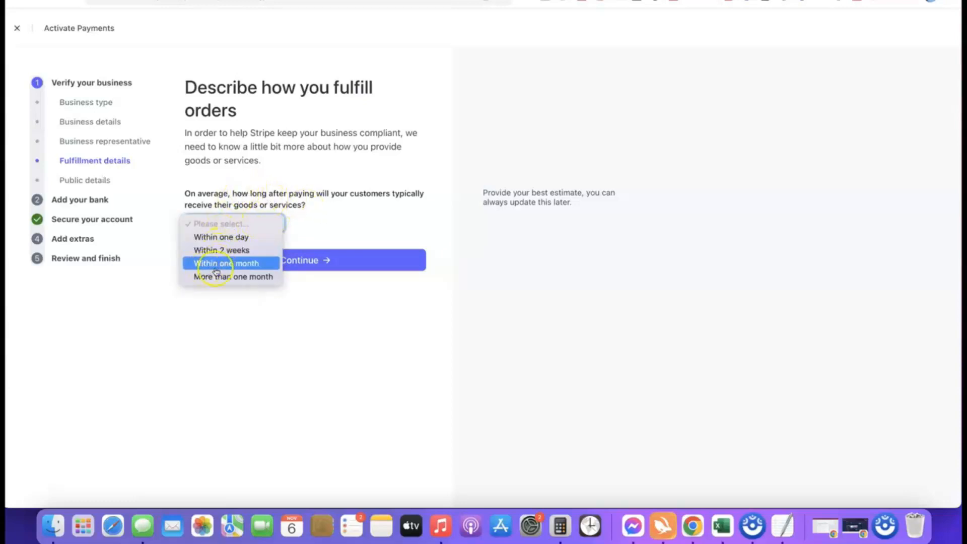
click(235, 252)
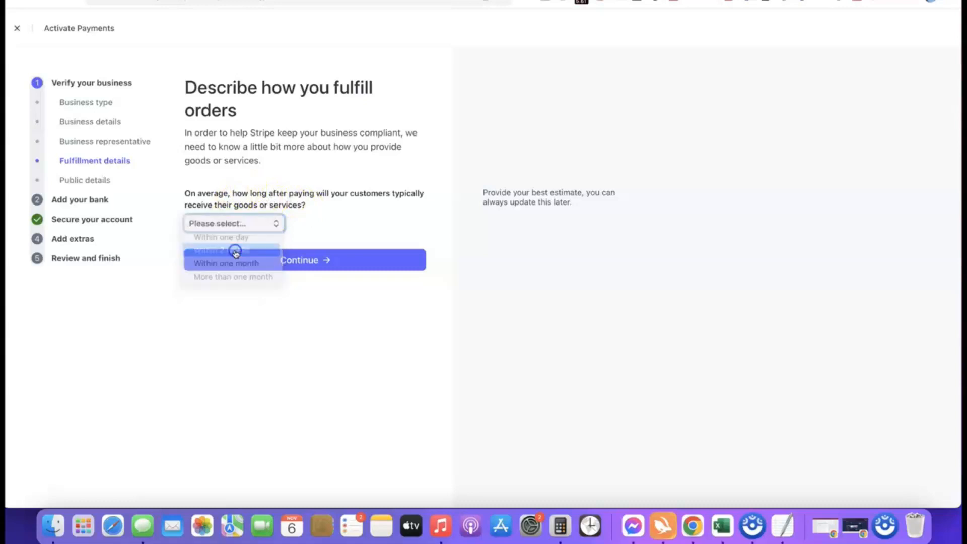
click(252, 224)
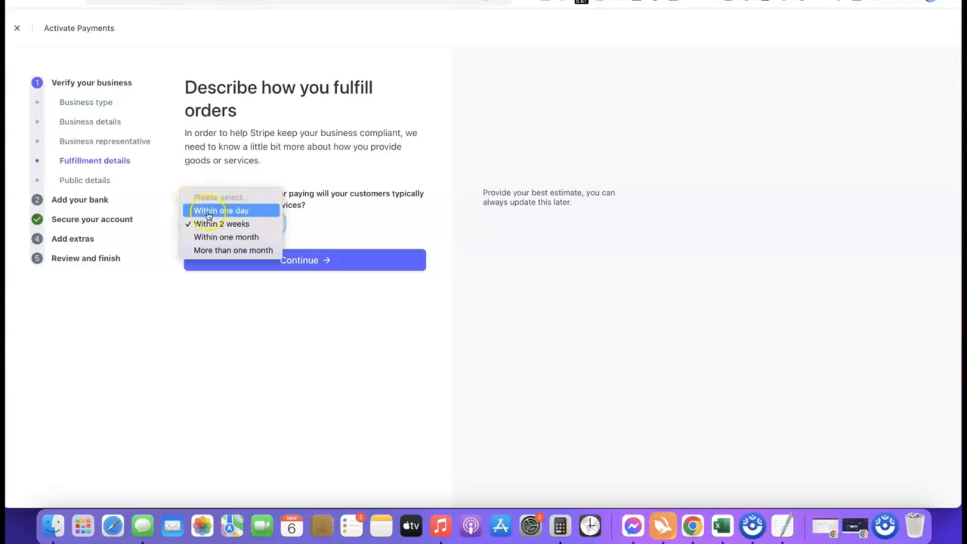
click(226, 210)
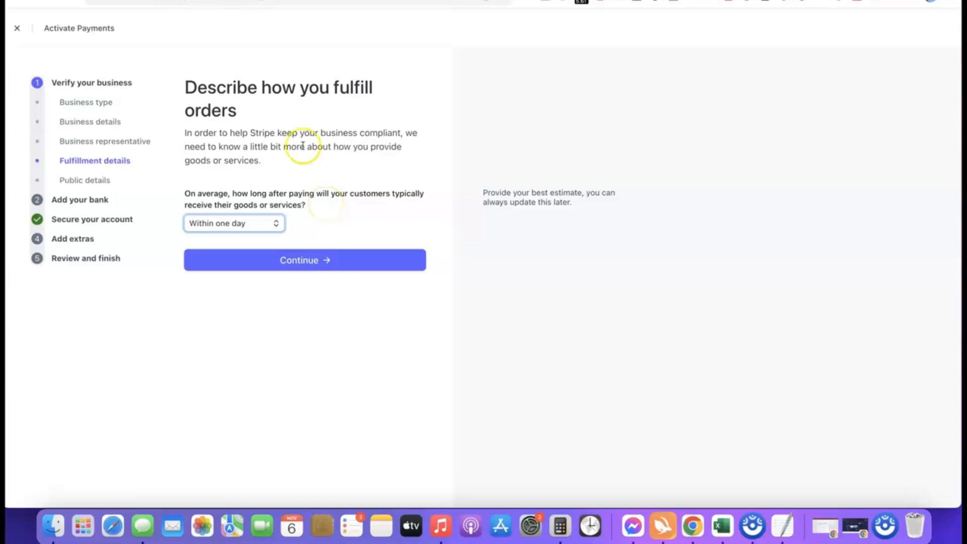
click(301, 259)
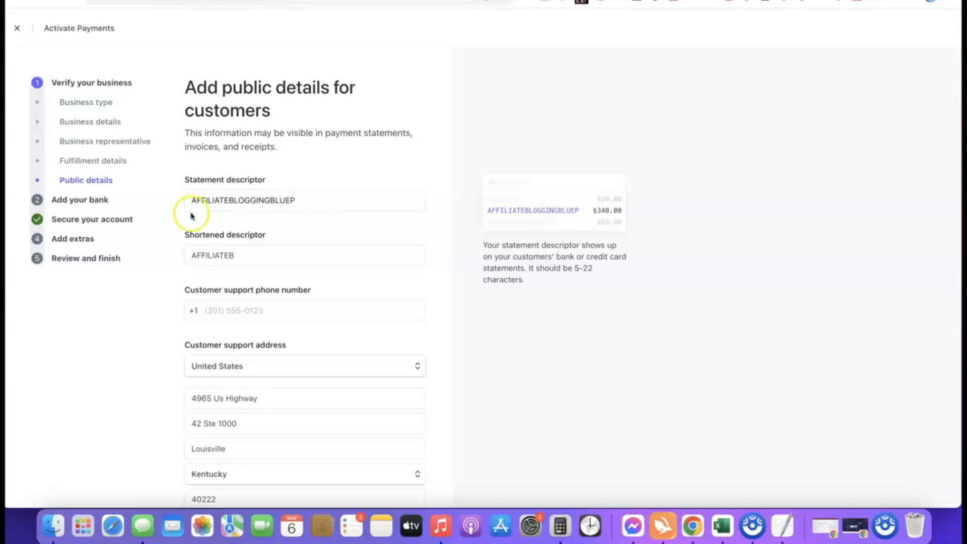
click(266, 261)
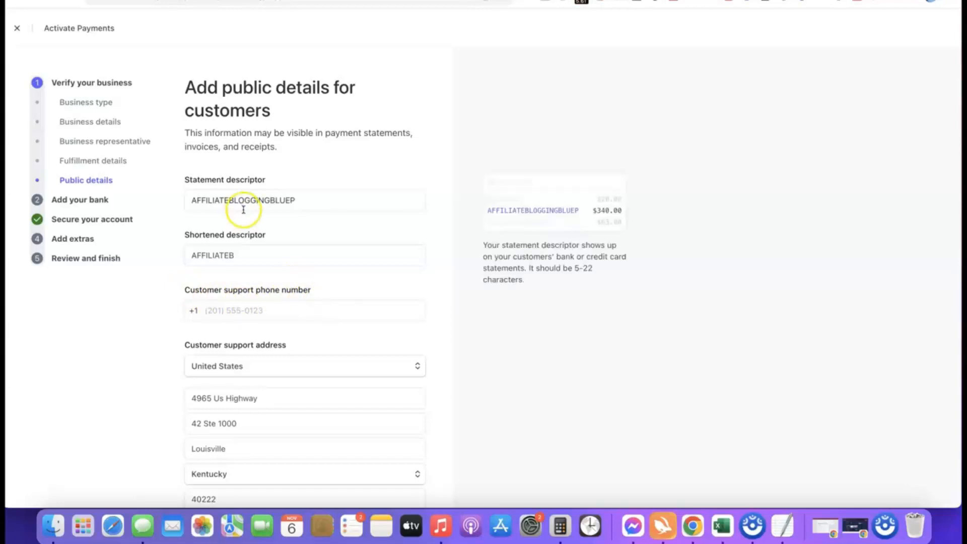
- Review the statement descriptors, support phone number and support address, and submit the public details for customers
scroll(243, 210, down, 3)
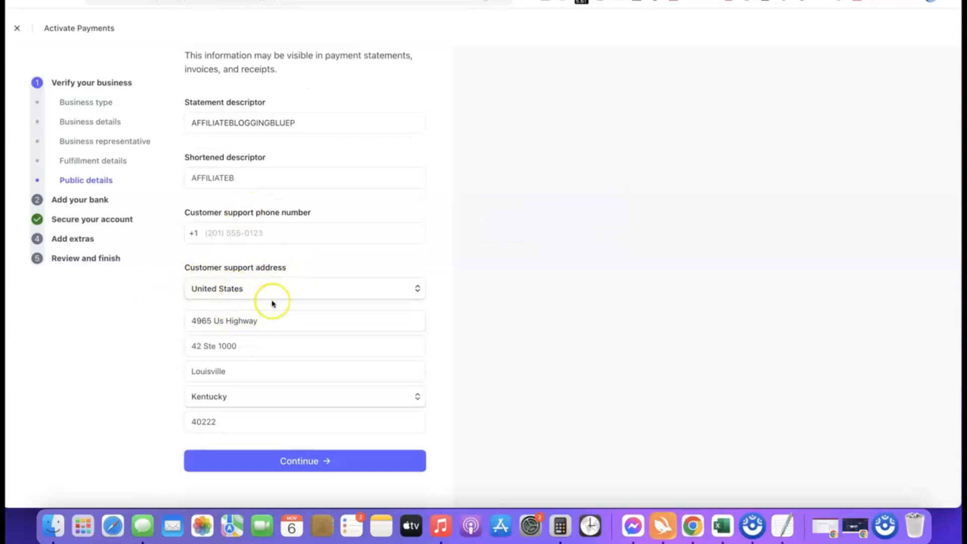
scroll(259, 301, up, 3)
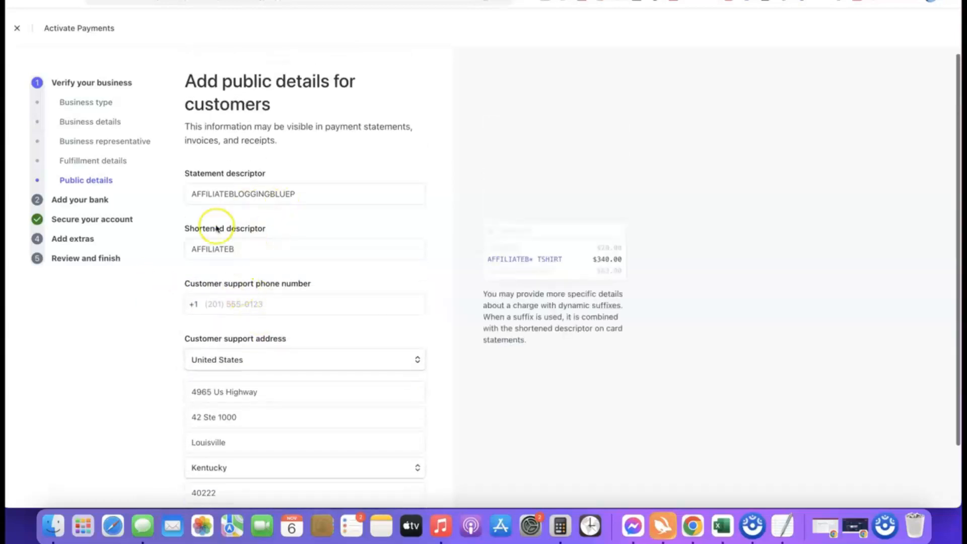
mouse_move(280, 166)
scroll(282, 169, down, 3)
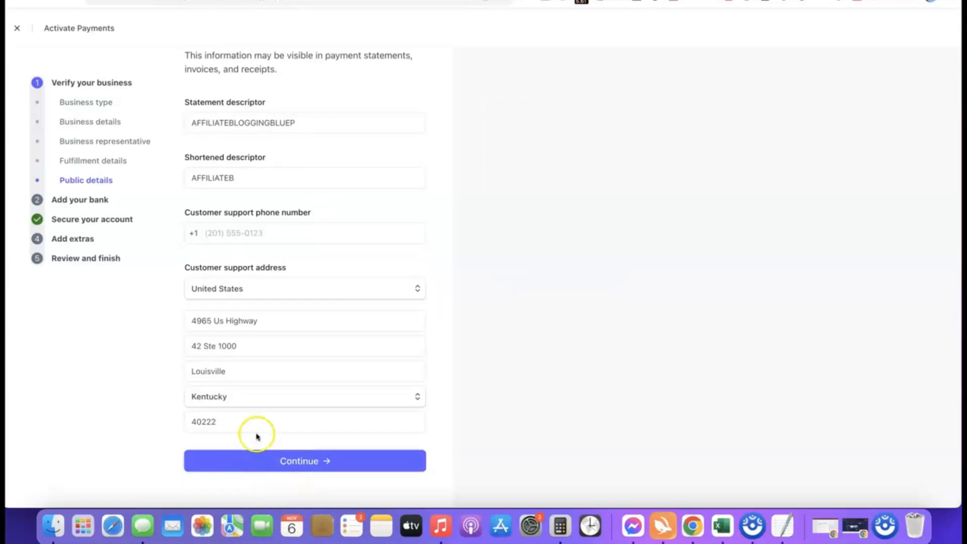
click(258, 459)
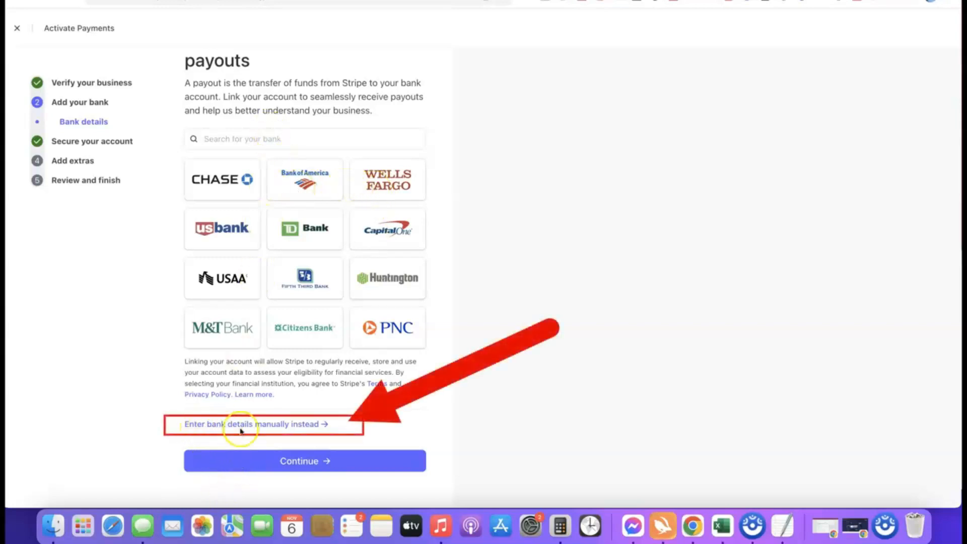
- Add the payout bank account manually with its routing number and confirmed account number, and submit the bank details
click(281, 425)
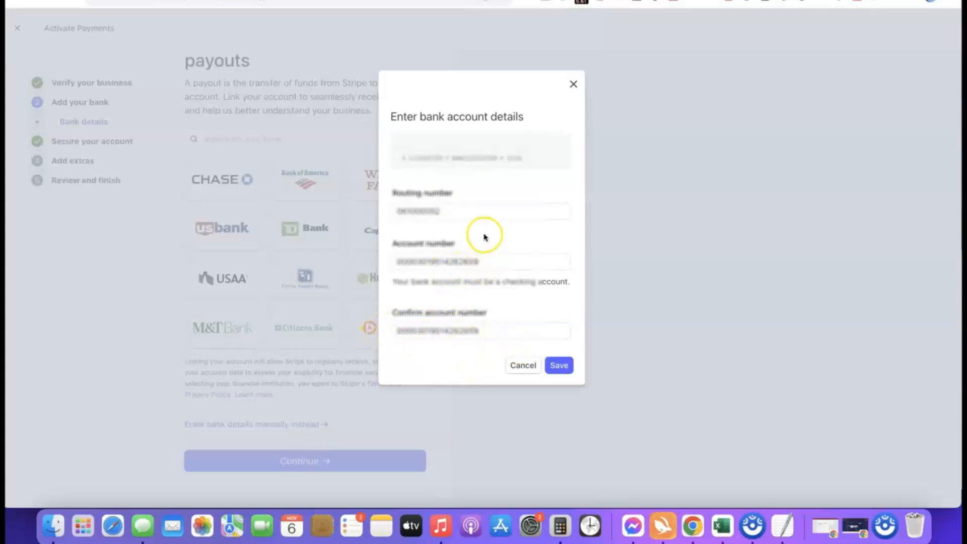
click(560, 365)
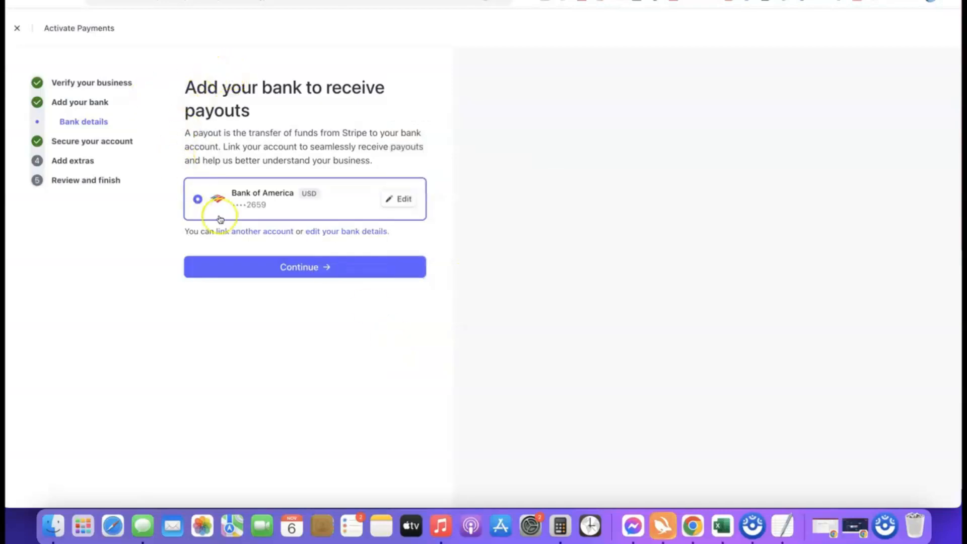
click(304, 268)
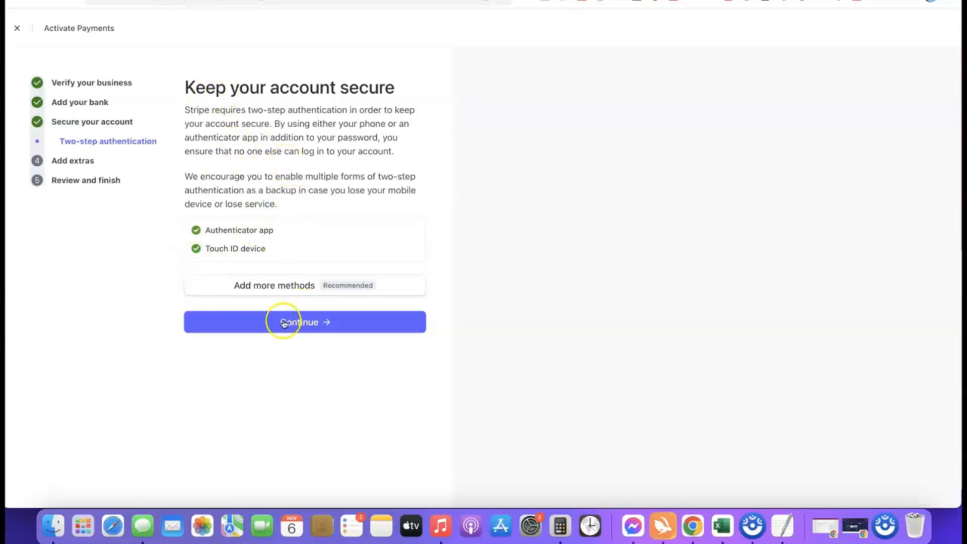
- Accept the existing two-step authentication methods and skip the optional tax calculation and climate contributions
click(307, 325)
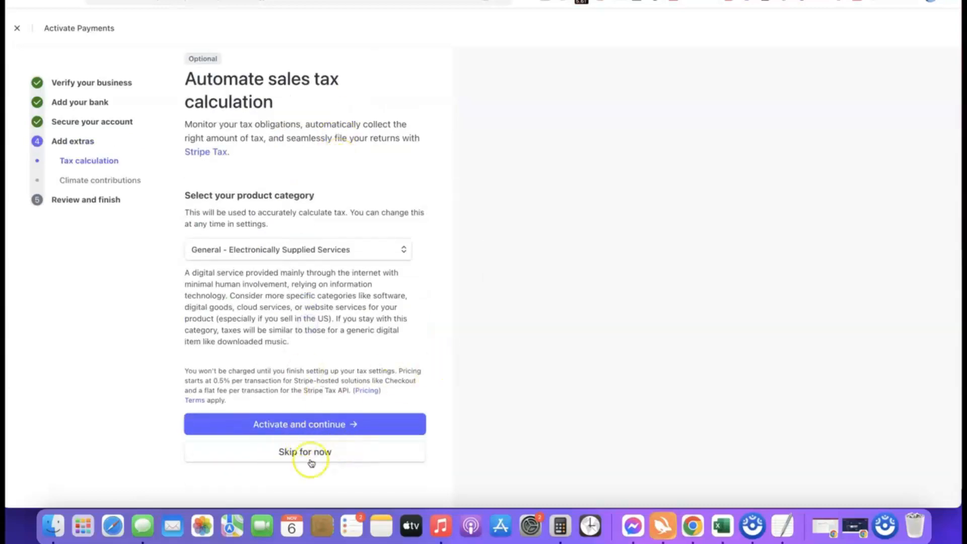
click(304, 454)
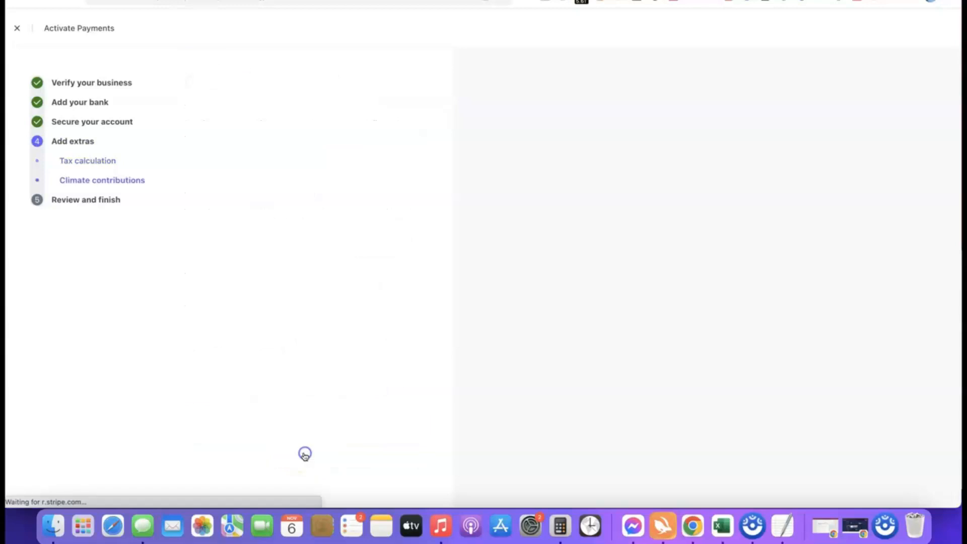
click(328, 463)
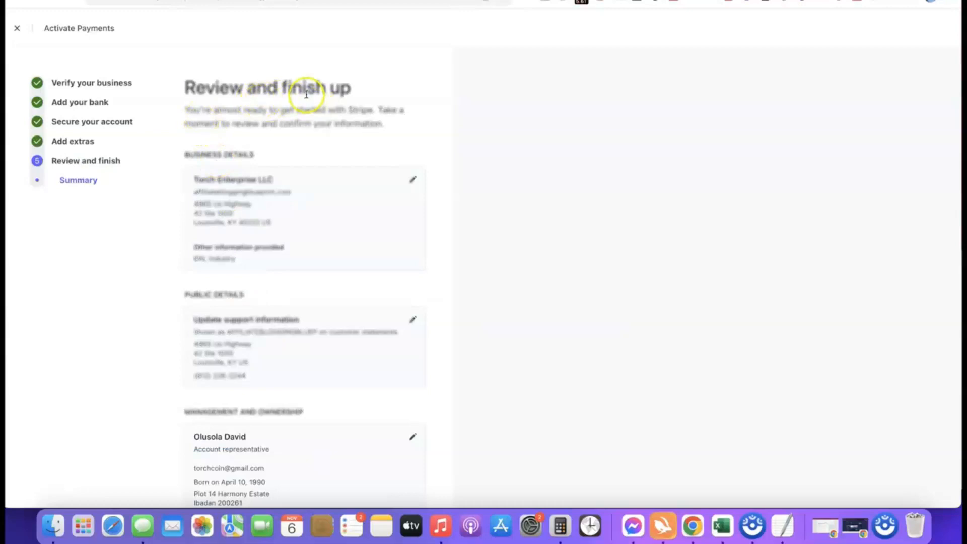
- Review the activation summary from business details to climate contributions, then agree to the terms and submit the application
scroll(277, 77, down, 5)
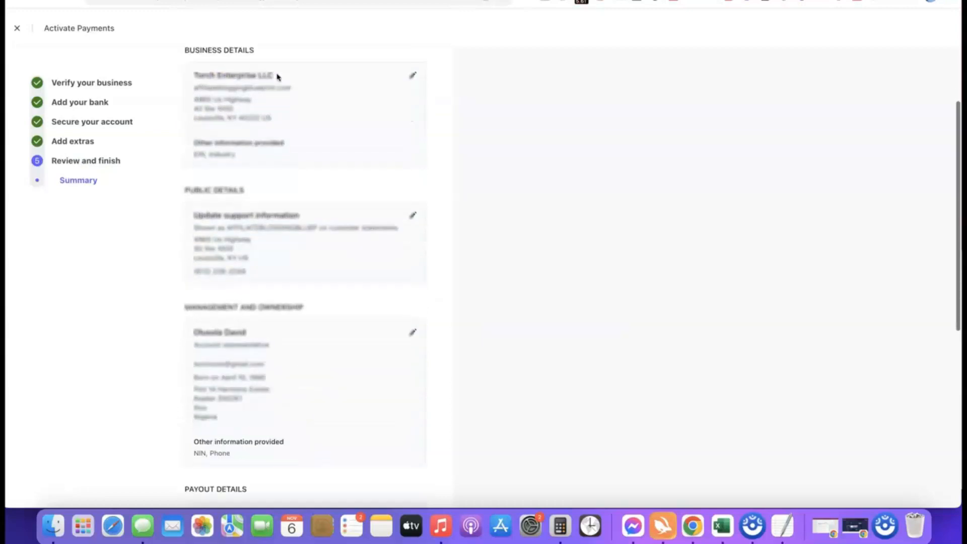
scroll(262, 75, up, 2)
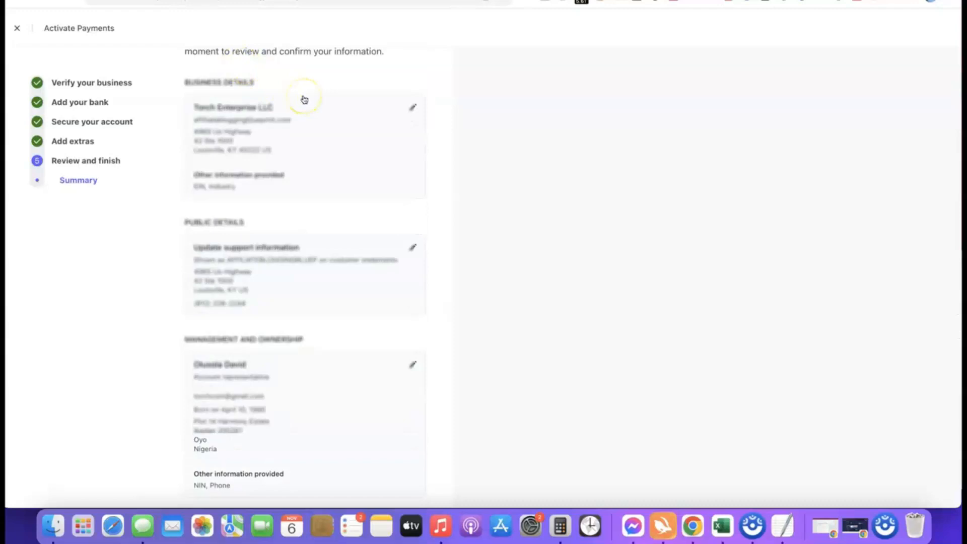
scroll(304, 100, down, 10)
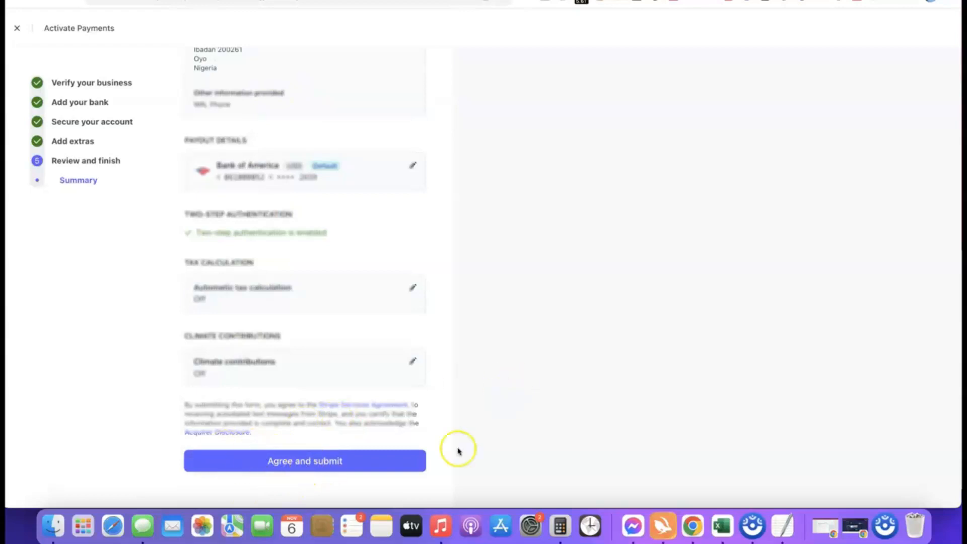
click(296, 460)
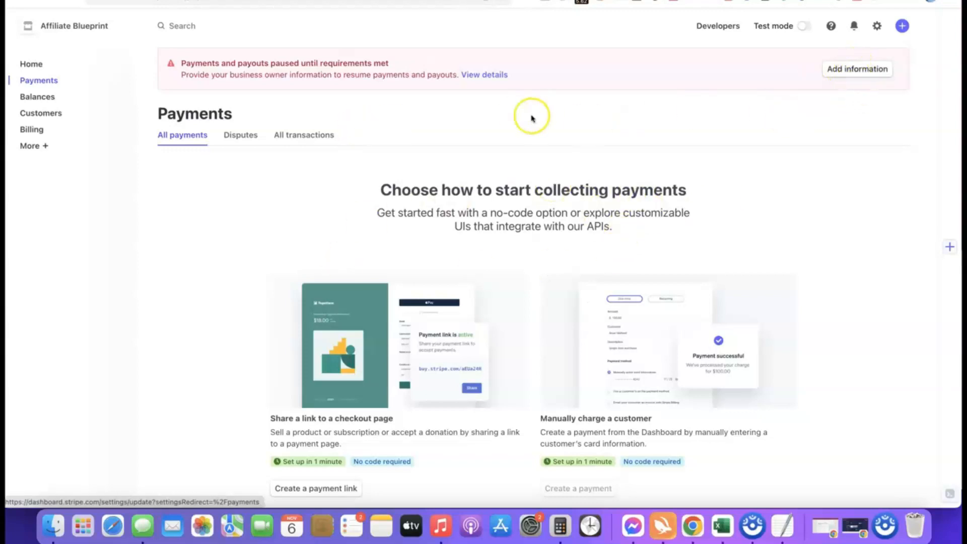
- Open the required business information and start updating the account representative's missing details
click(838, 69)
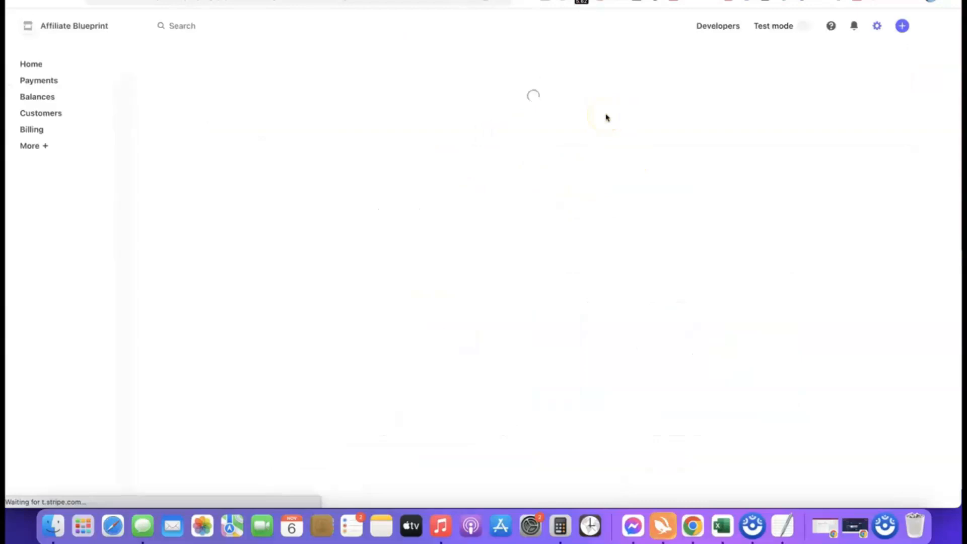
scroll(492, 134, down, 2)
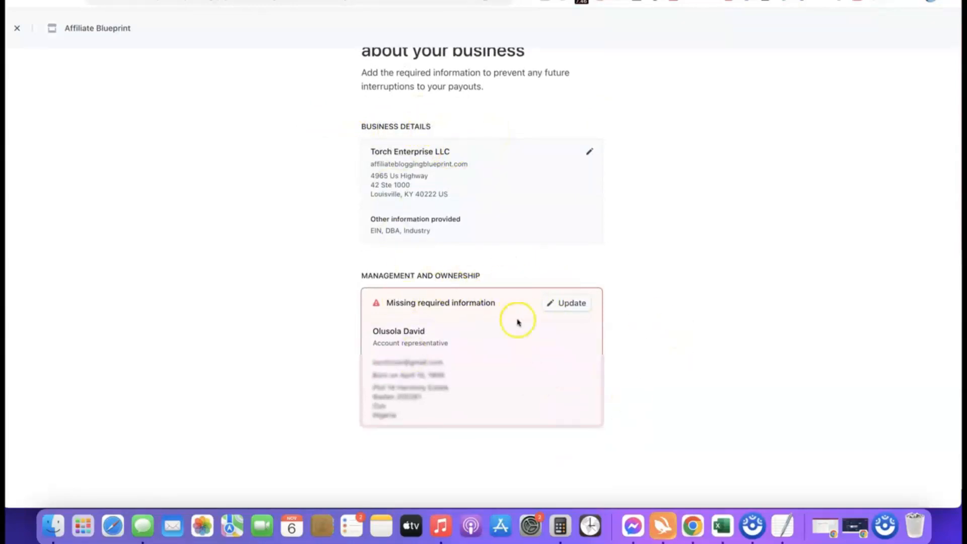
scroll(713, 278, down, 1)
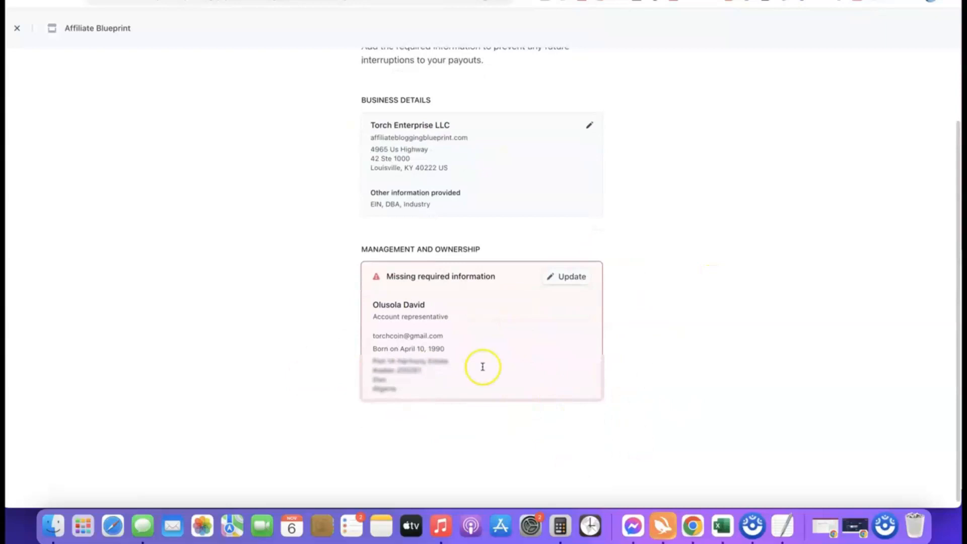
click(569, 276)
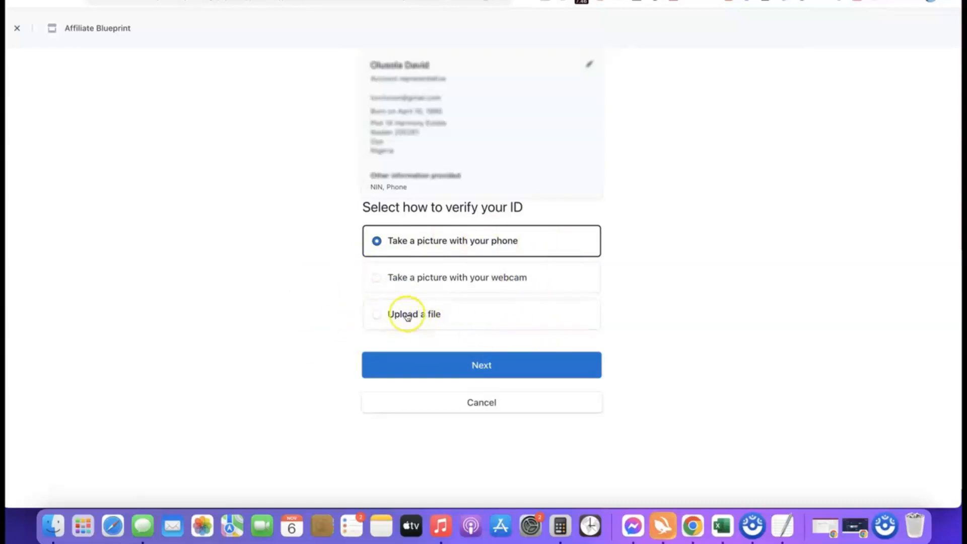
- Choose to verify the representative's ID by uploading a file of a Driver's license, and accept the identity verification terms
click(384, 314)
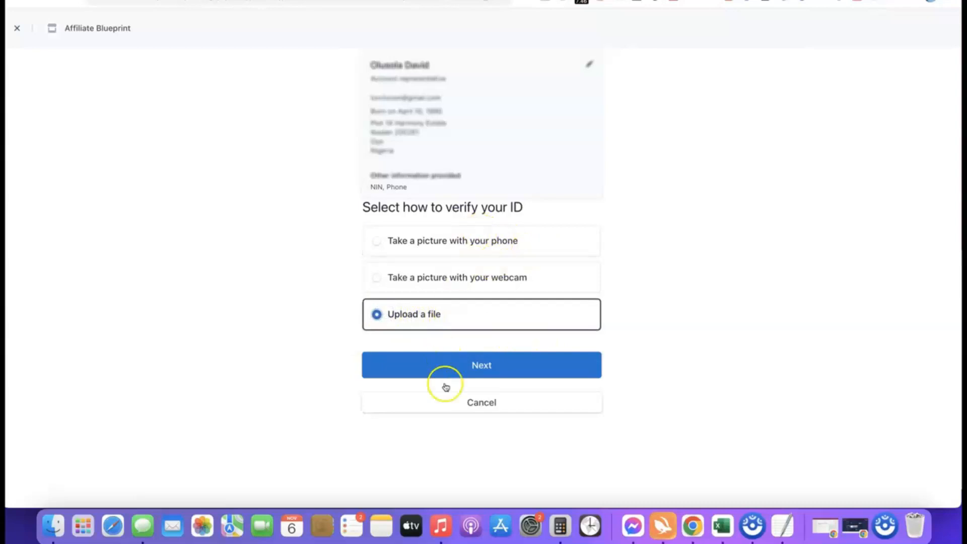
click(474, 369)
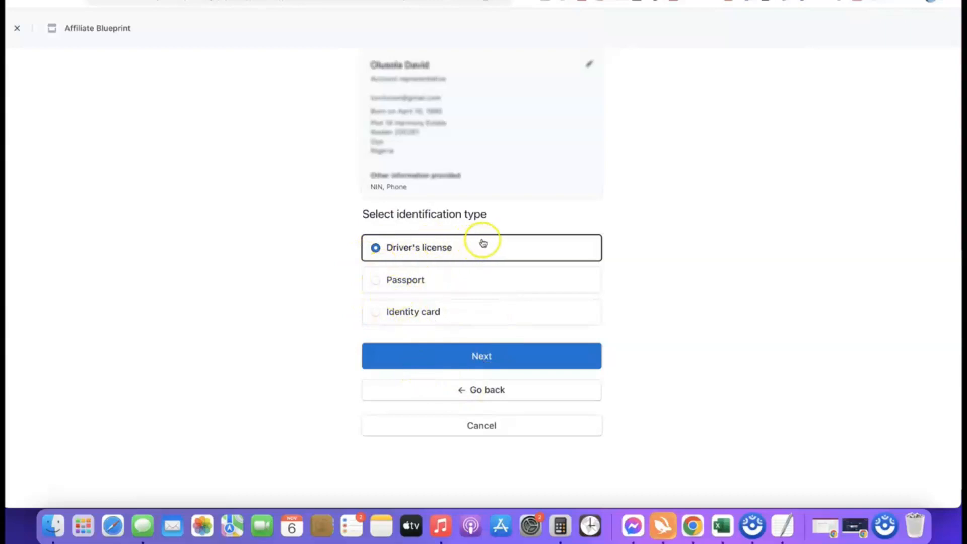
click(482, 356)
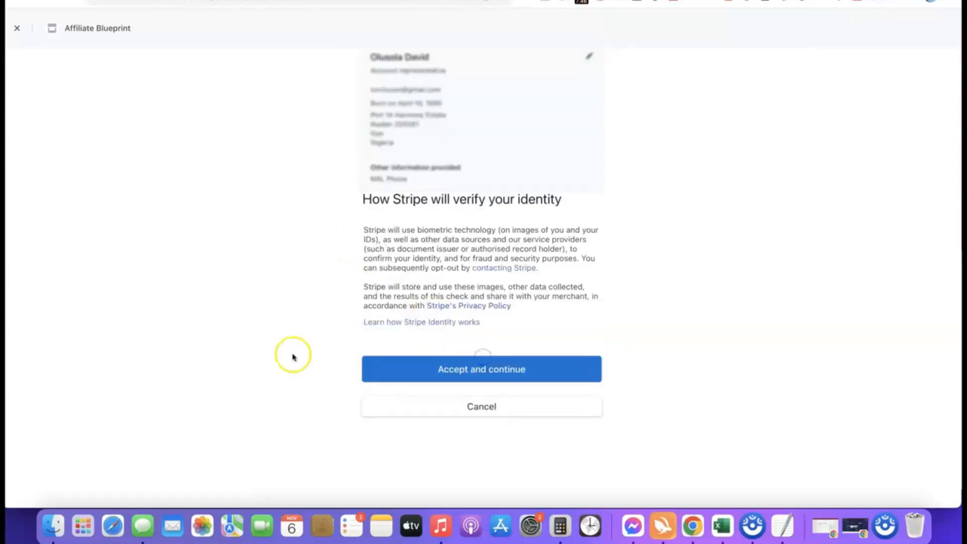
click(472, 369)
- Upload the driver's license front image and drivers_license_back.jpg as the back, continue anyway with it, and go to the dashboard
click(676, 357)
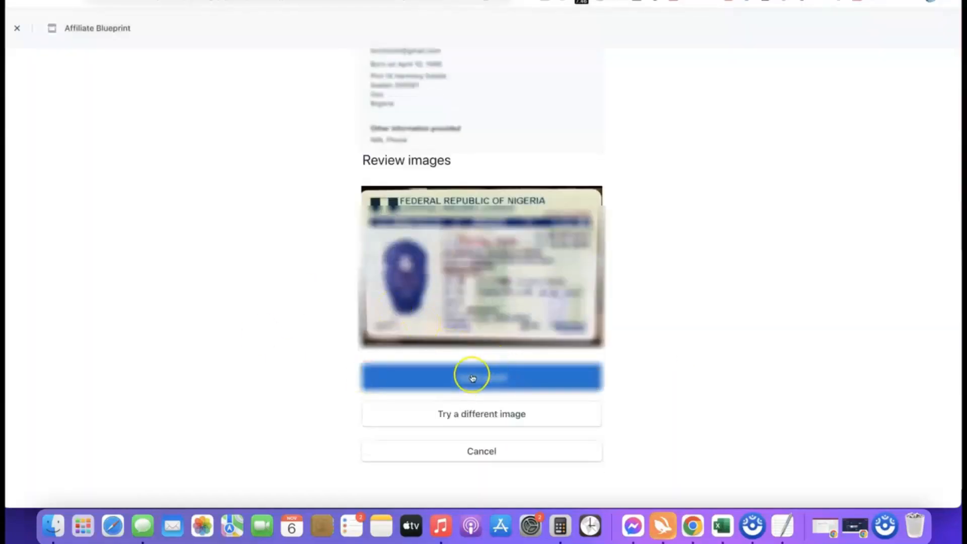
click(484, 376)
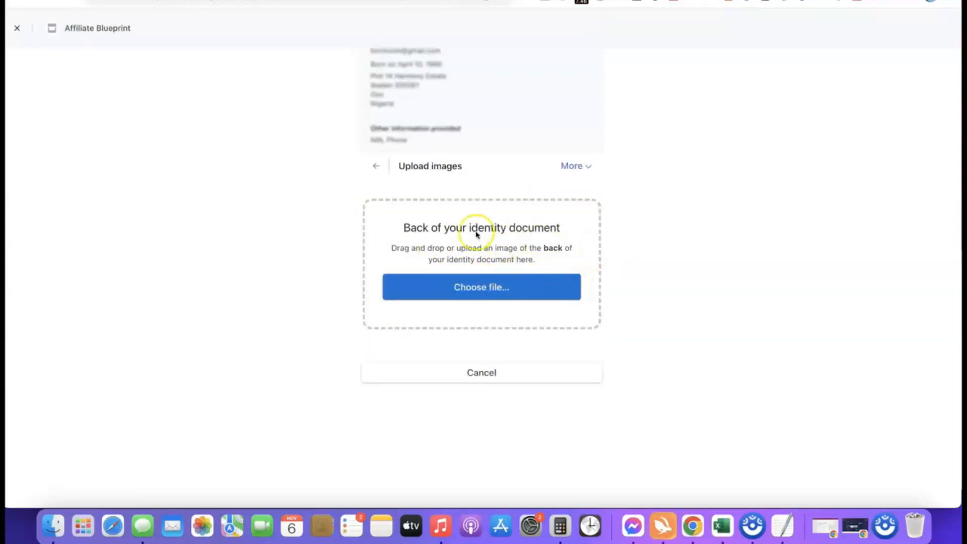
click(484, 289)
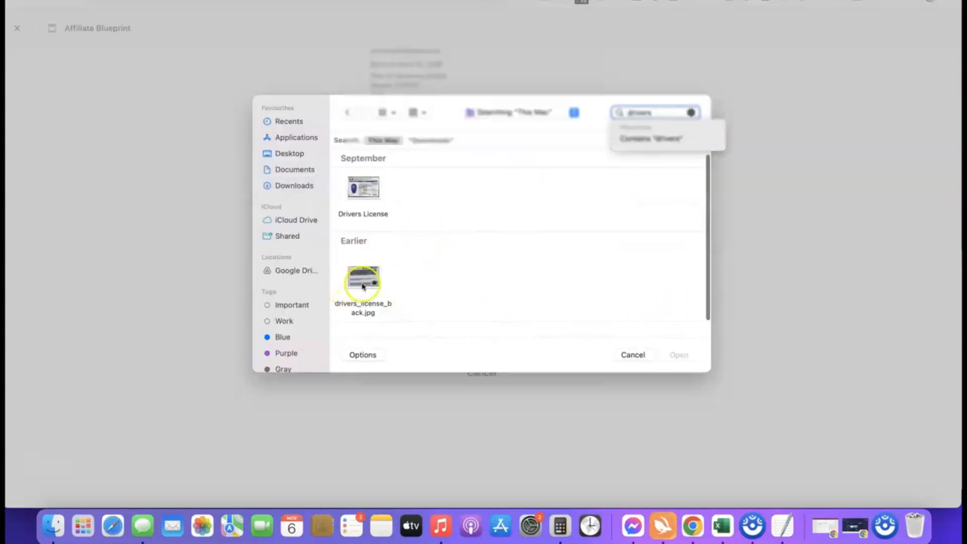
click(363, 285)
click(679, 356)
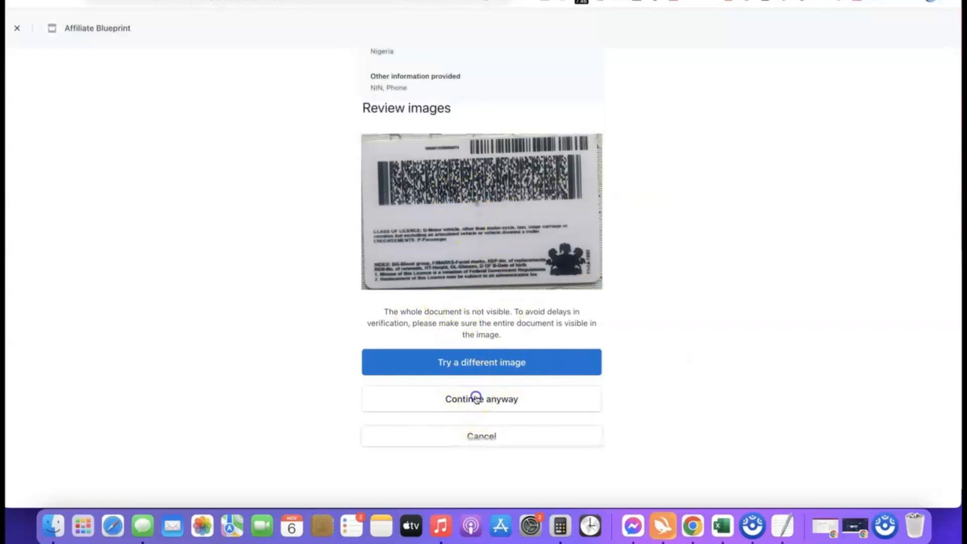
click(476, 398)
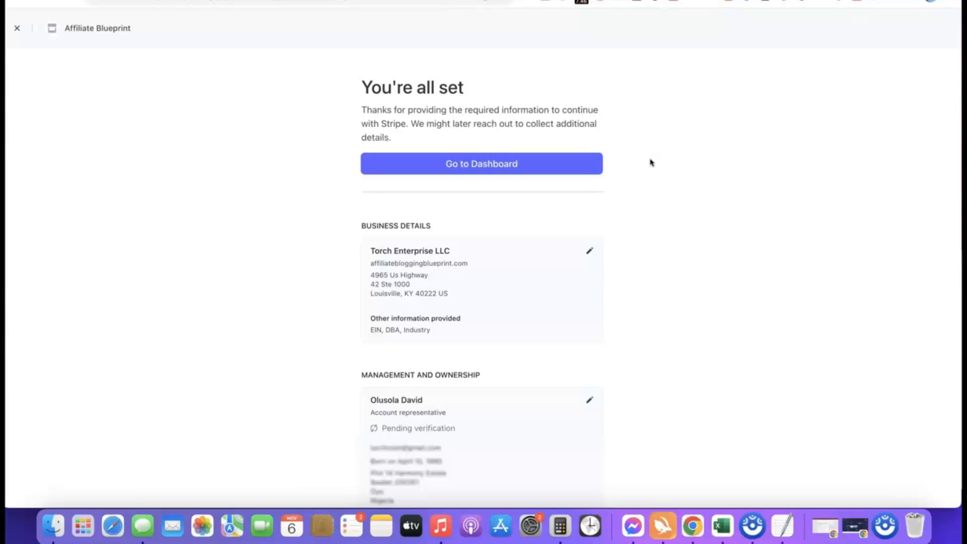
click(480, 163)
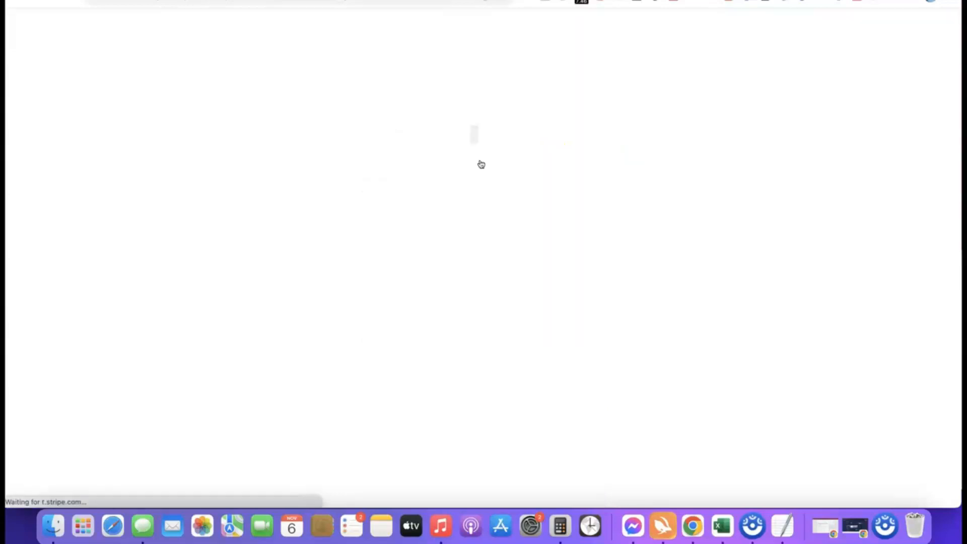